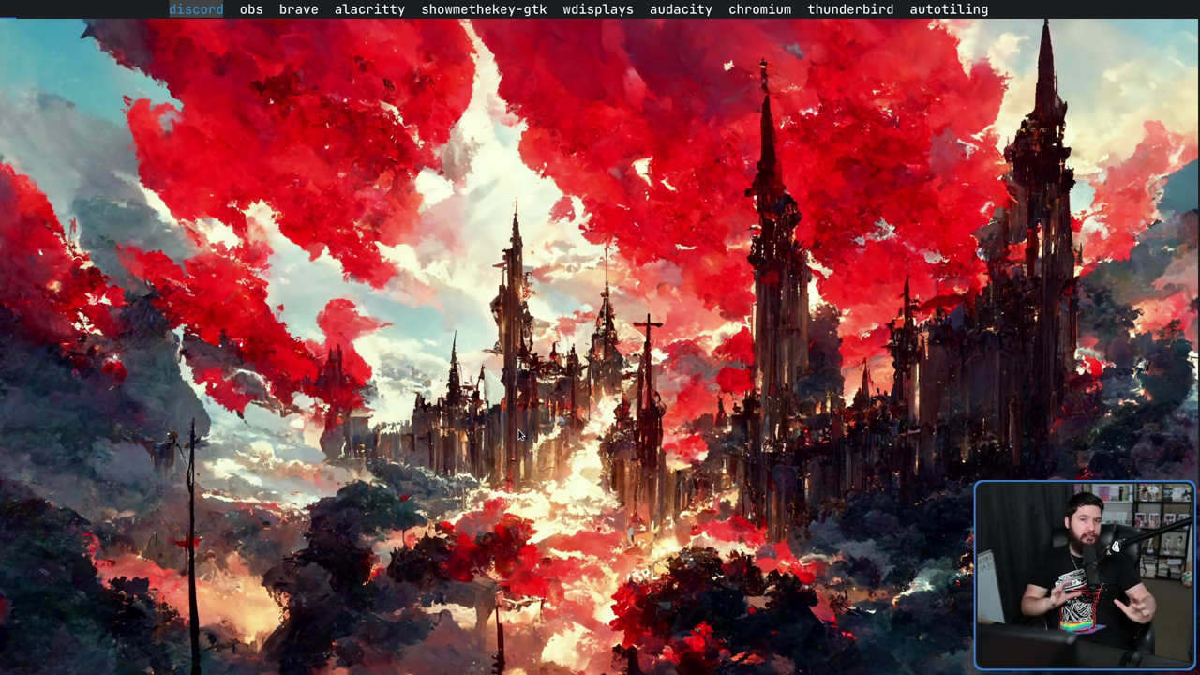
Step: Dismiss the application launcher, bring it up once more and close it without launching anything
key("Escape")
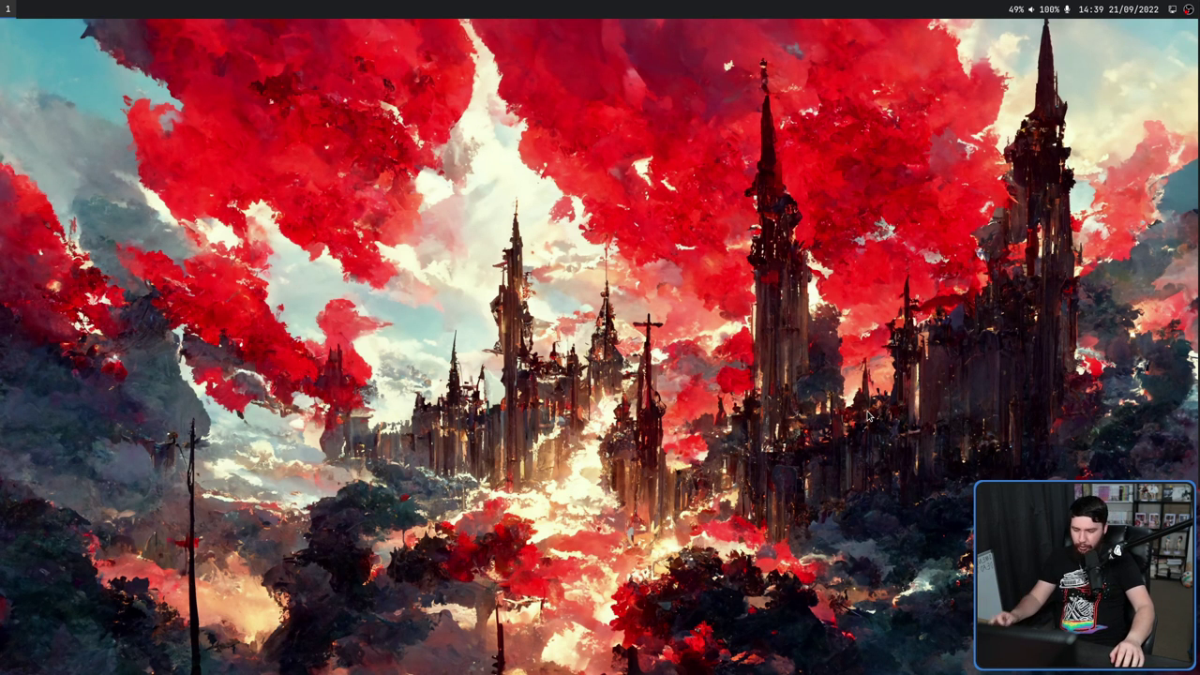
key("super+d")
key("Escape")
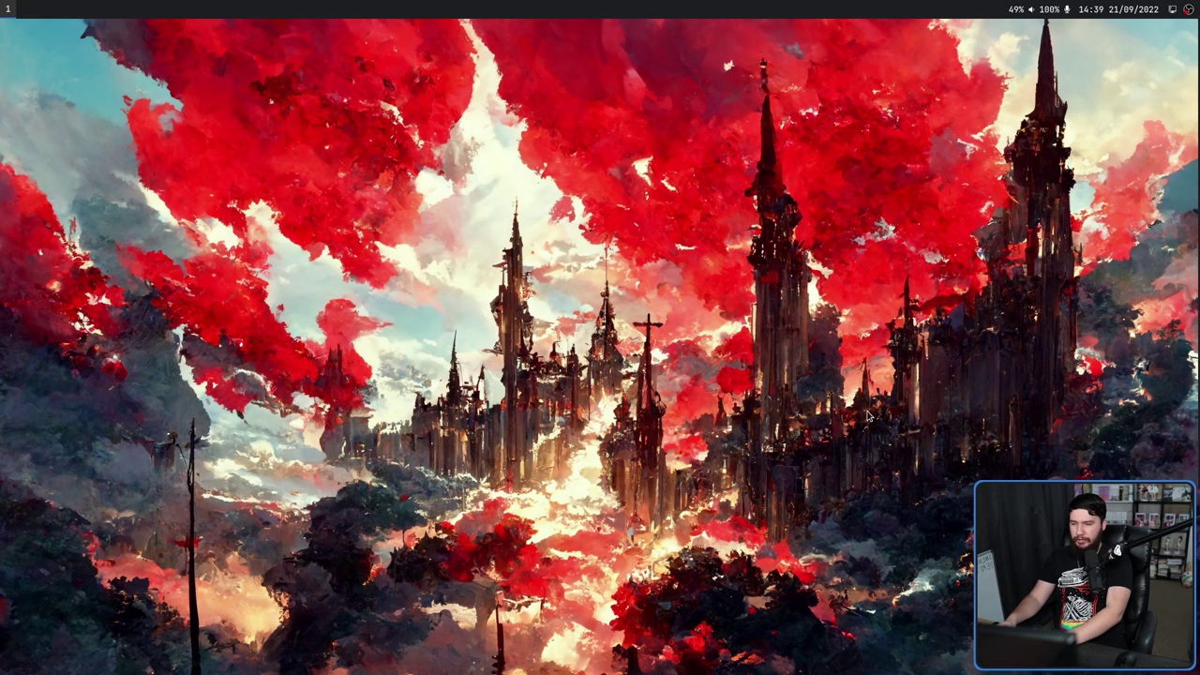
Step: Open a terminal, start the lf file manager and enlarge the terminal text
key("super+Return")
type("lf")
key("Return")
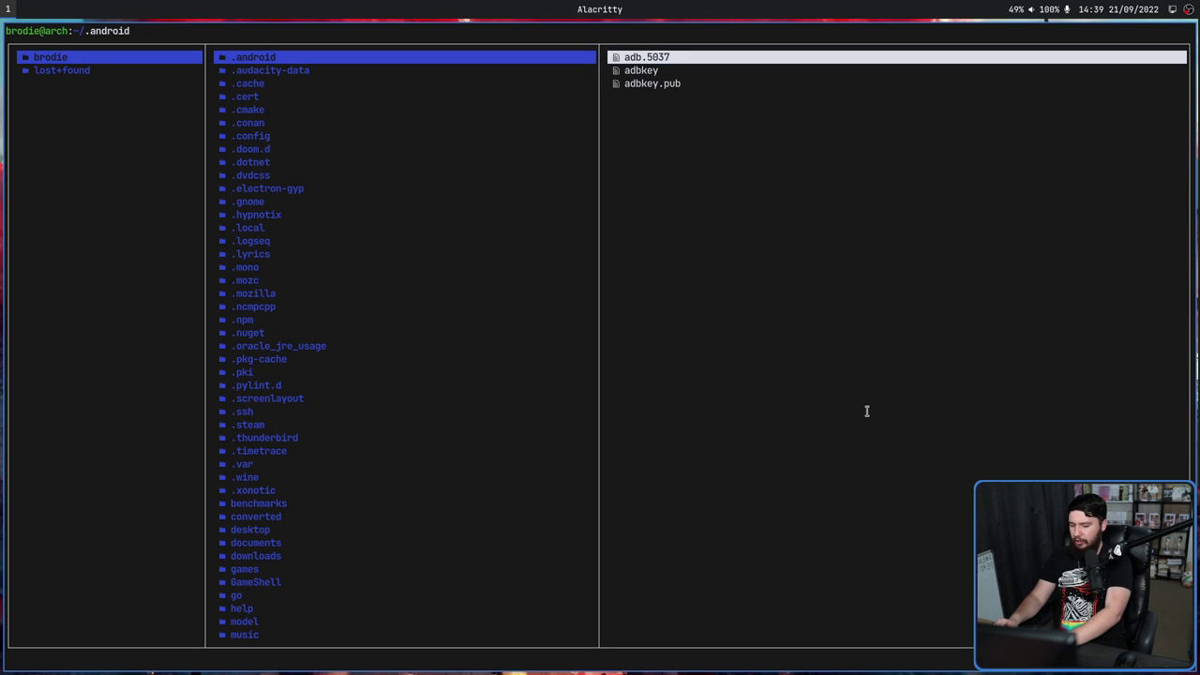
key("ctrl+equal")
key("ctrl+equal")
key("ctrl+equal")
key("ctrl+equal")
Step: Find the tofi directory inside .config and enter it to preview its config file
key("j")
key("j")
key("j")
key("j")
key("j")
key("j")
type("l/tofi")
key("Return")
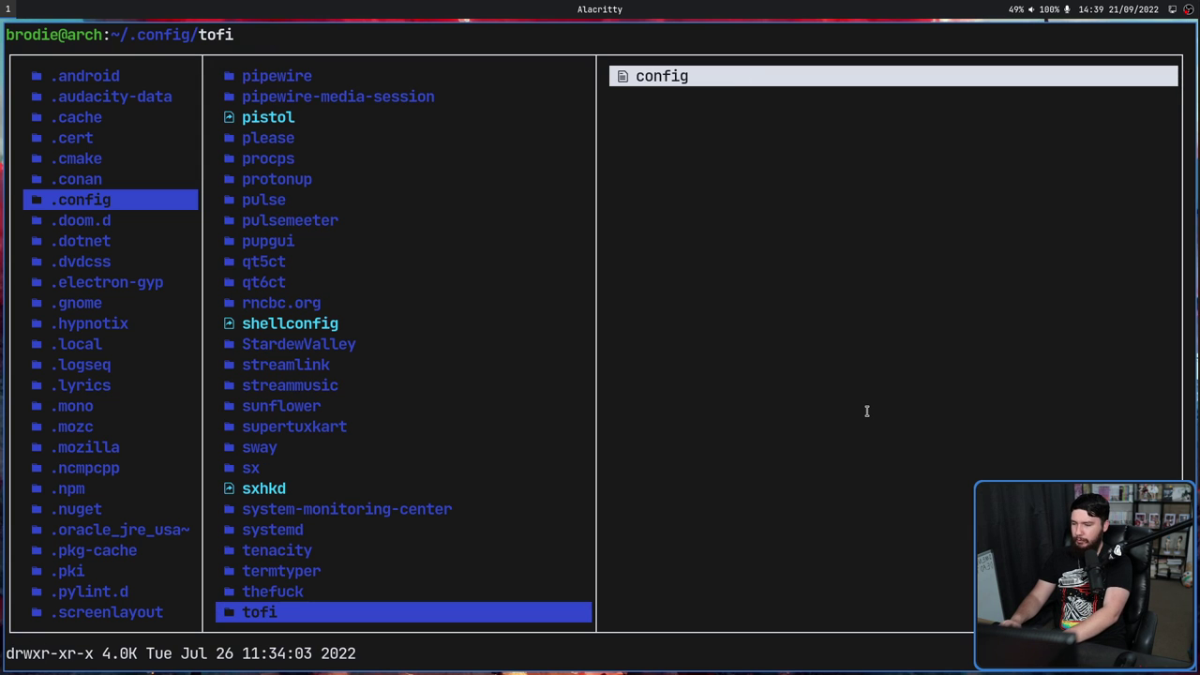
type("l")
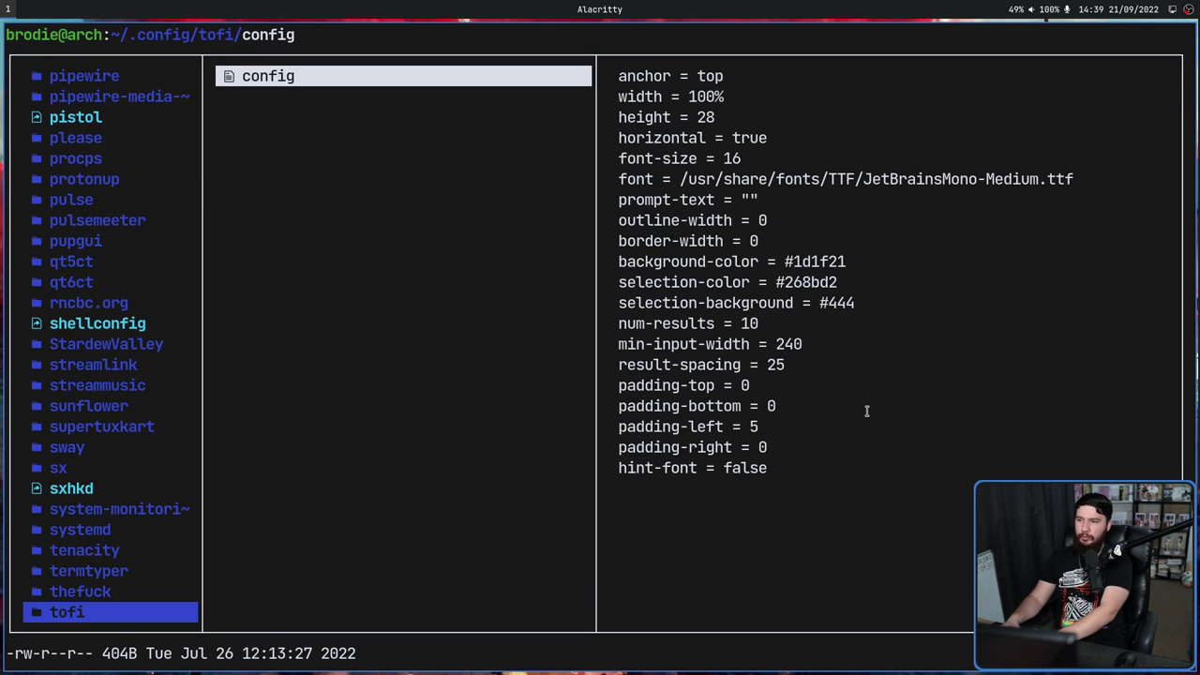
Step: Rename the tofi config file to configs
type("rs")
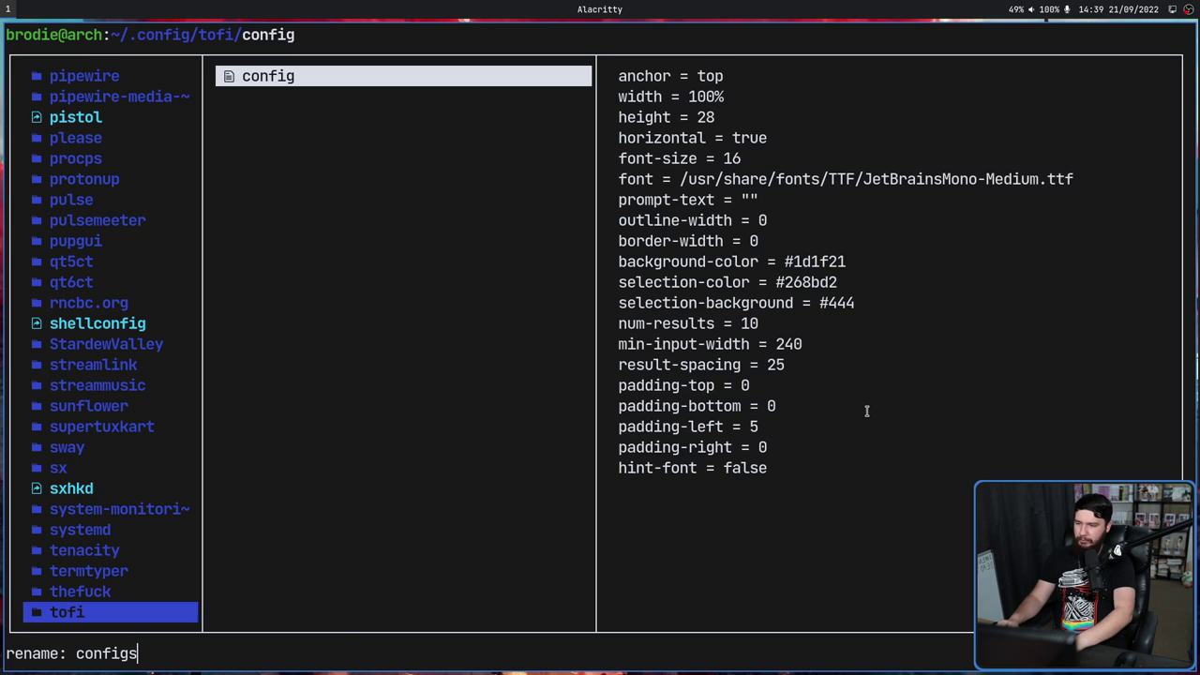
key("Return")
Step: Switch to workspace 2 and view the launcher with its default theme, closing it without launching anything
key("super+2")
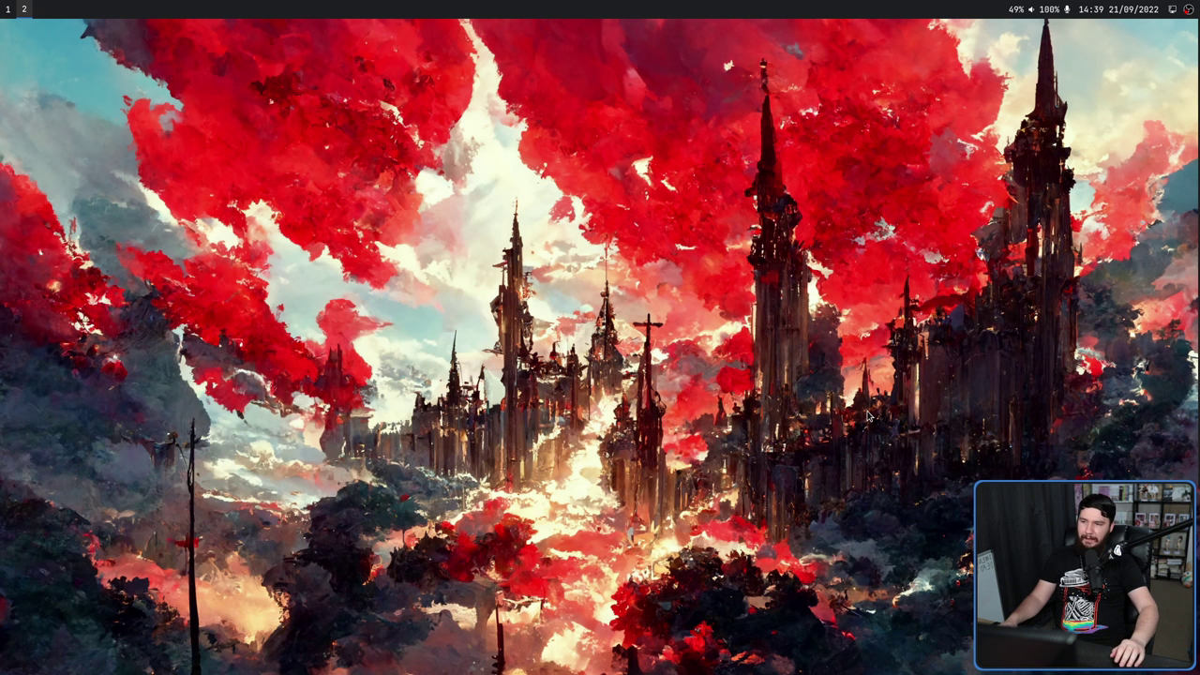
key("super+d")
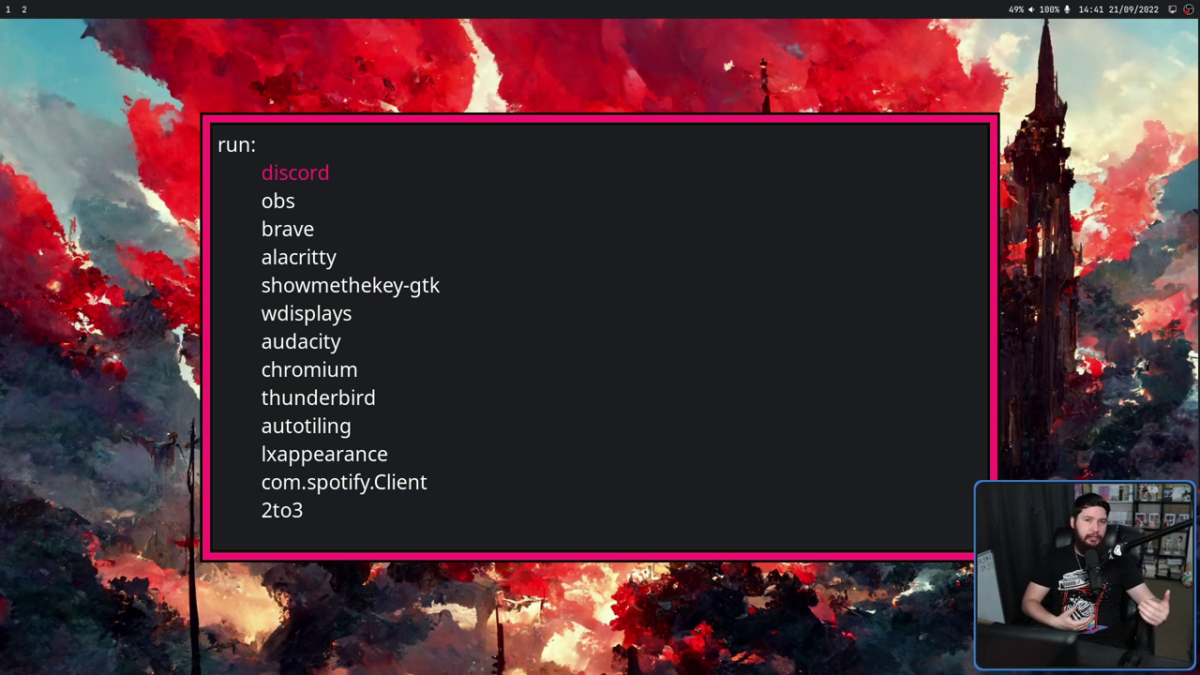
key("Escape")
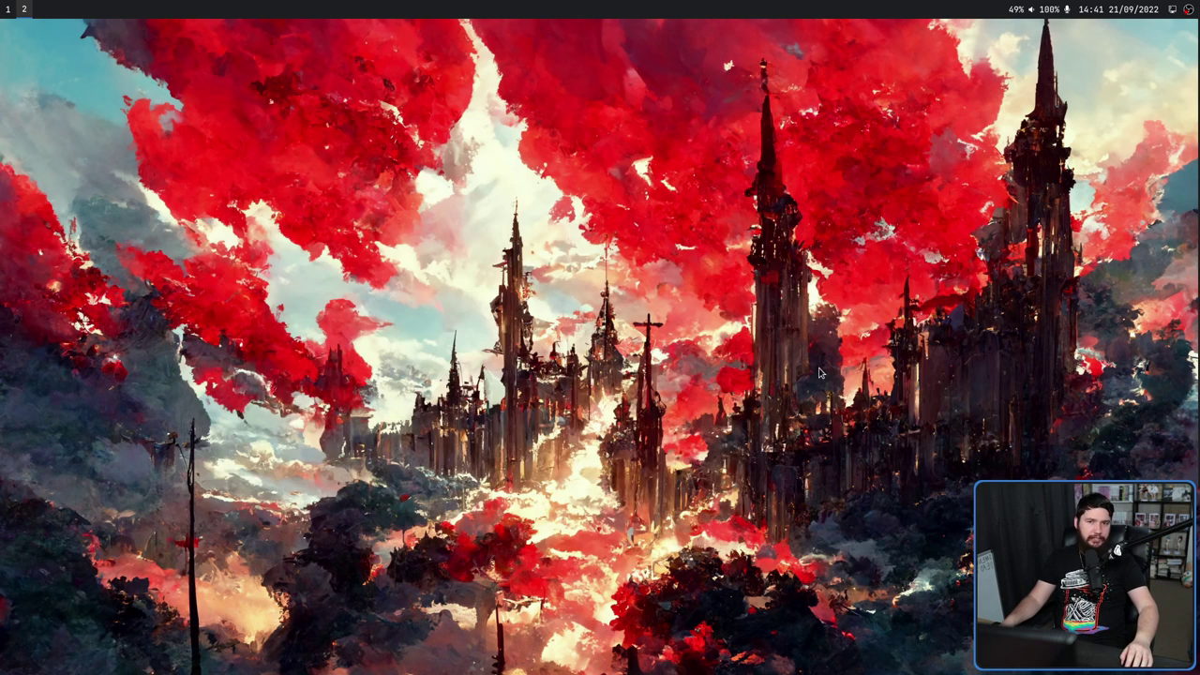
Step: Return to workspace 1 and rename the configs file back to config
key("super+1")
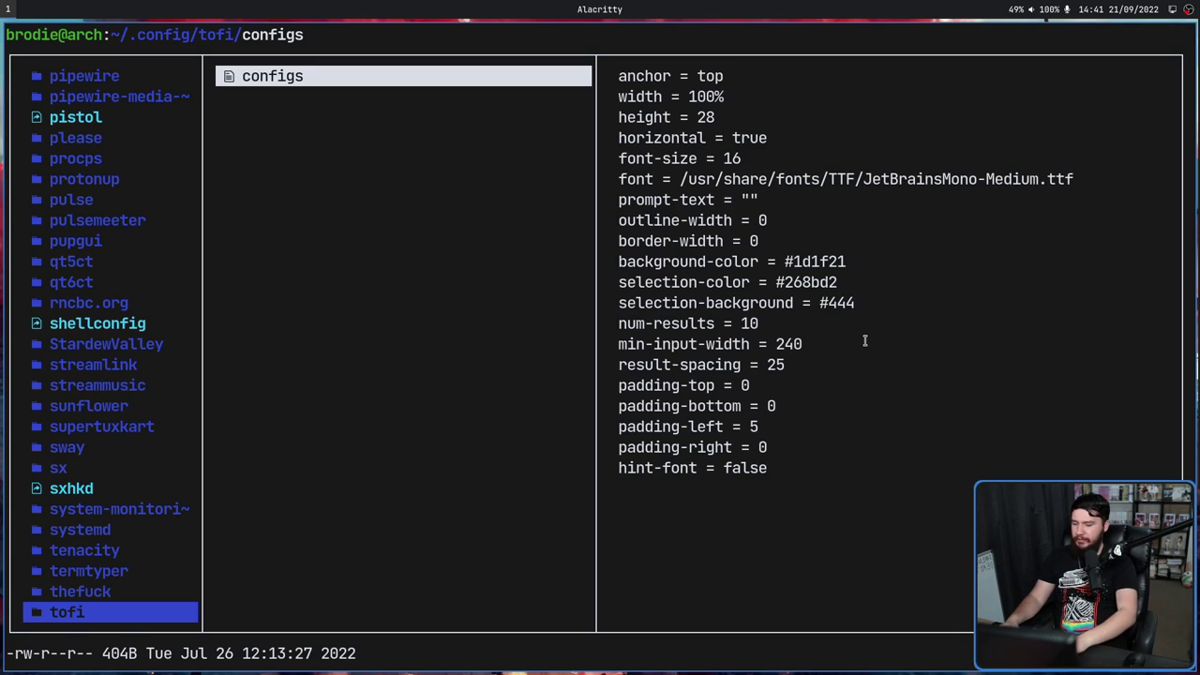
key("r")
key("super+2")
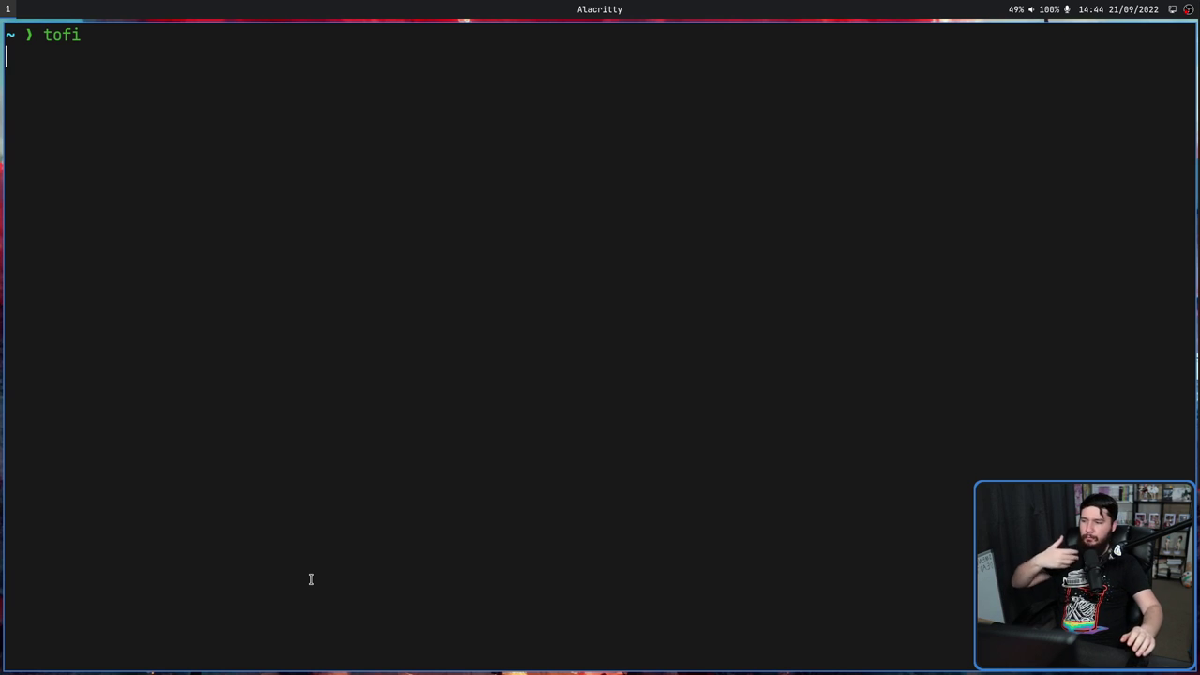
Step: Interrupt the running tofi command, pipe "echo hi" into tofi and dismiss the menu
key("ctrl+c")
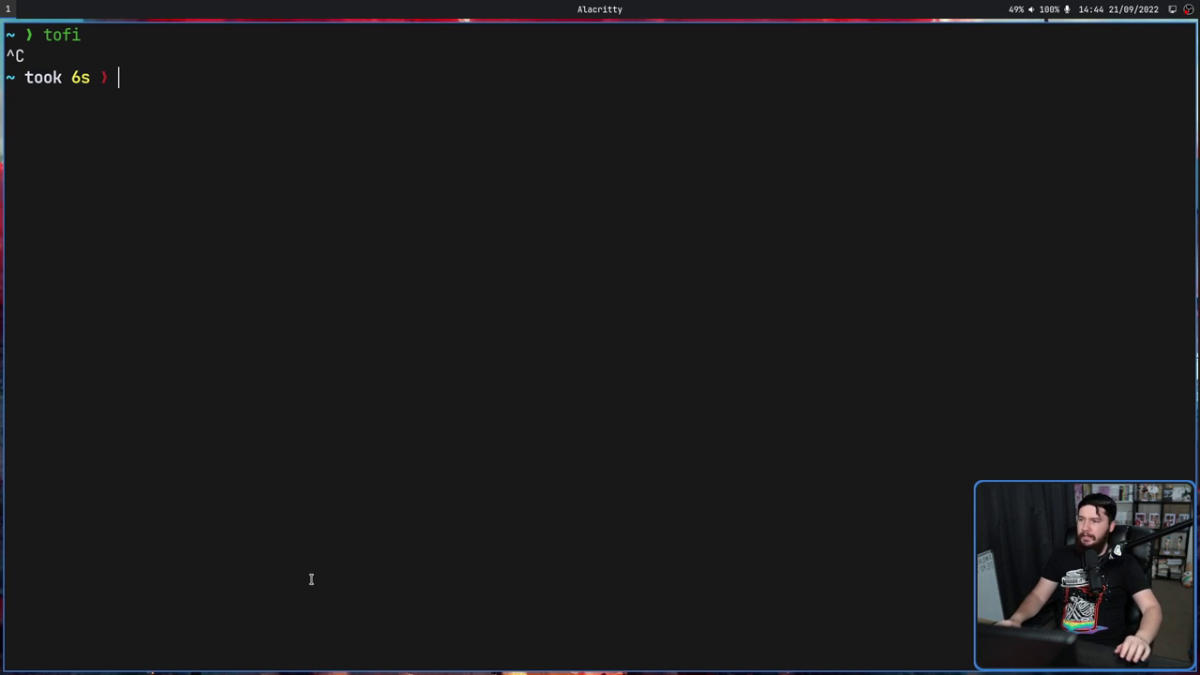
type("echo ")
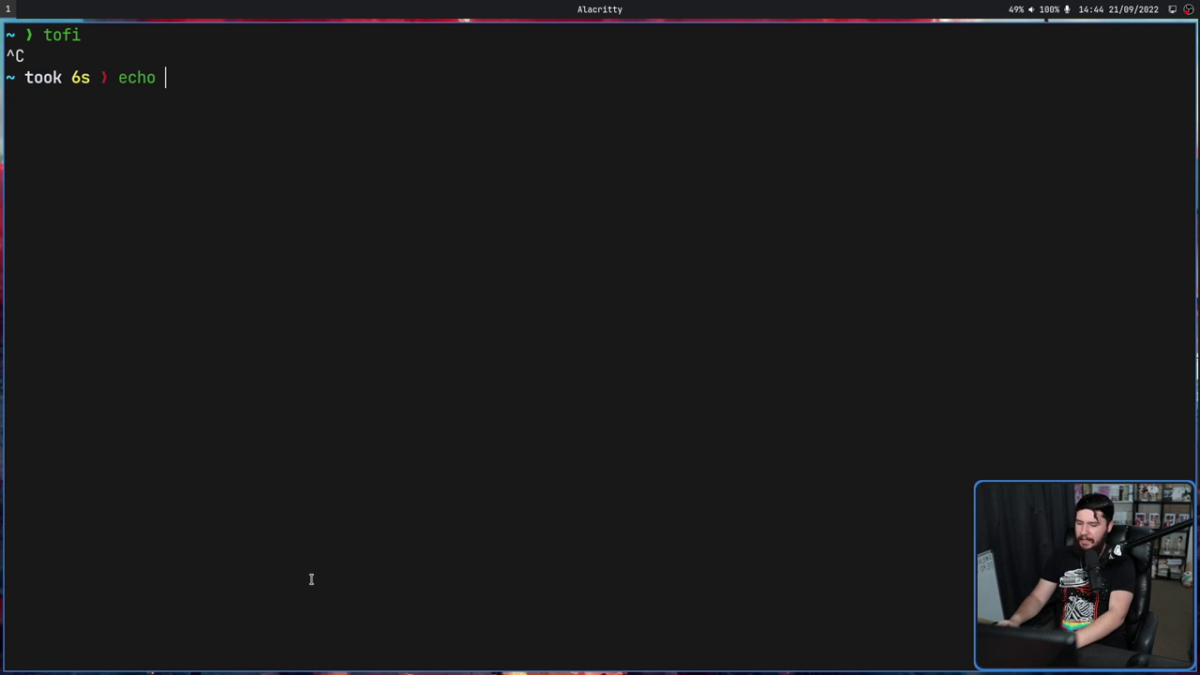
type("hi | tofi")
key("Return")
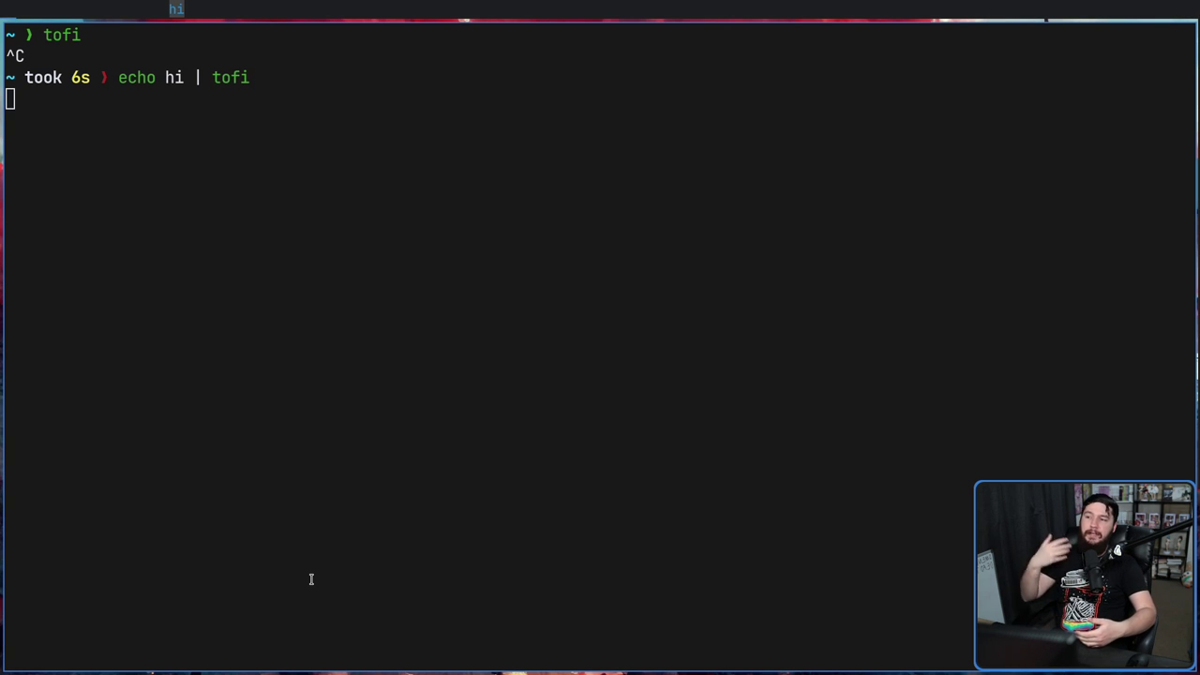
key("Escape")
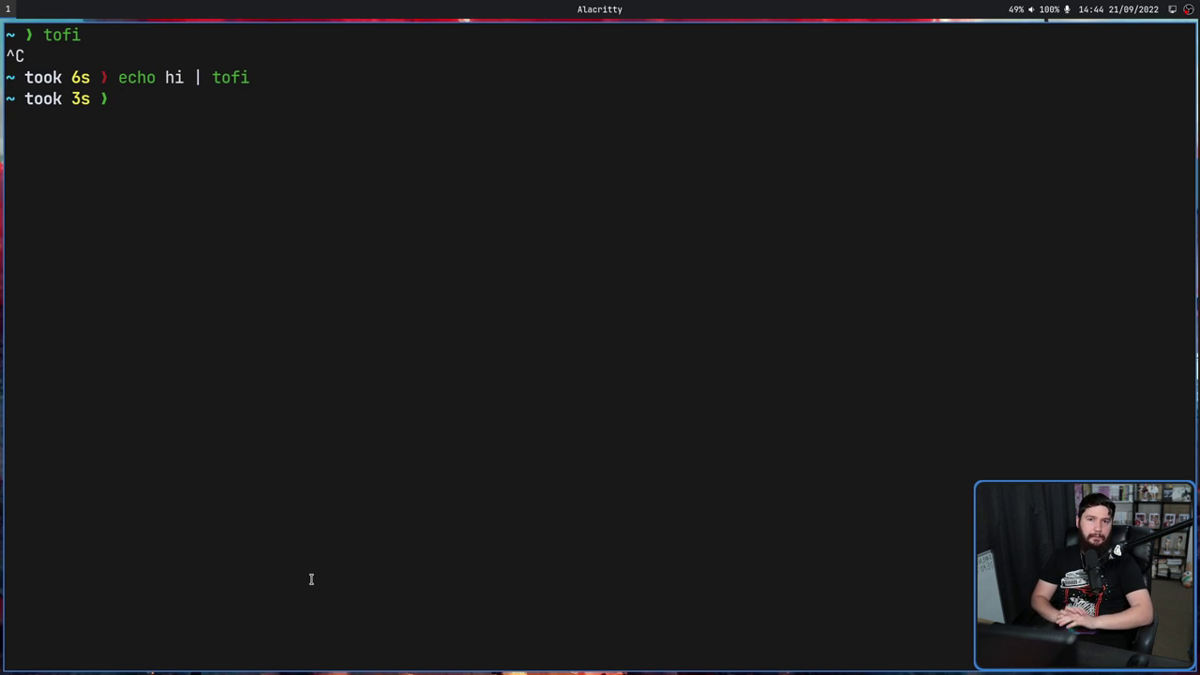
Step: Pipe the contents of .zshenv into tofi, highlight the second entry and dismiss the menu
type("cat .zsh")
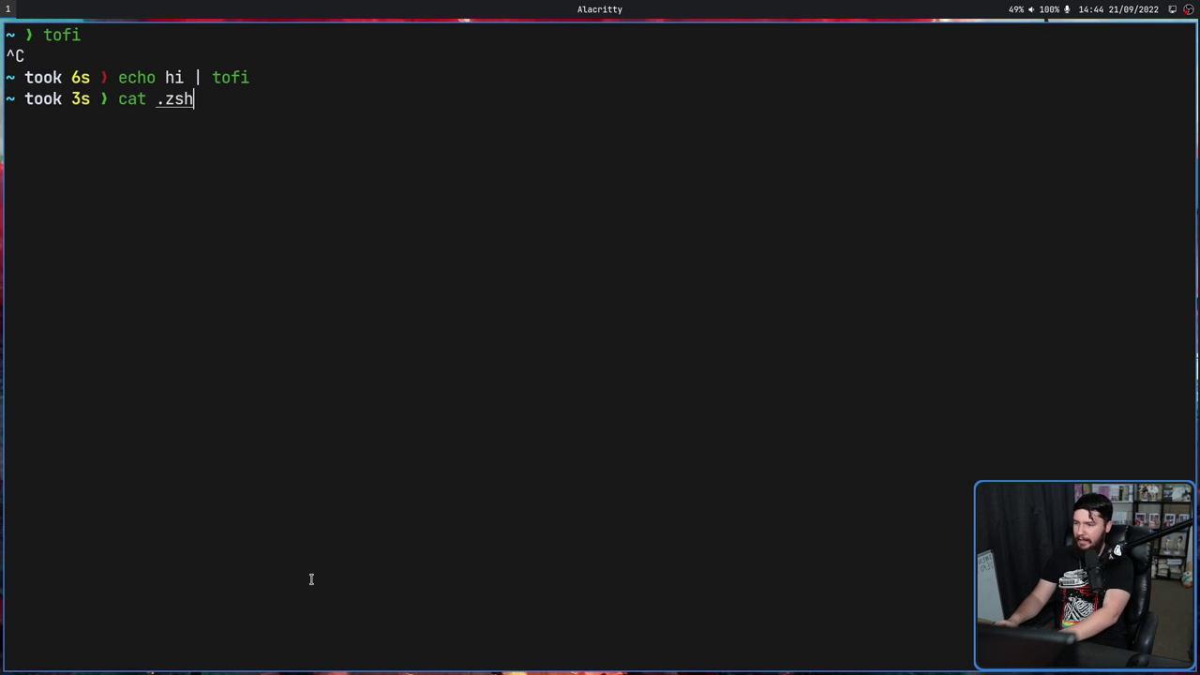
key("Tab")
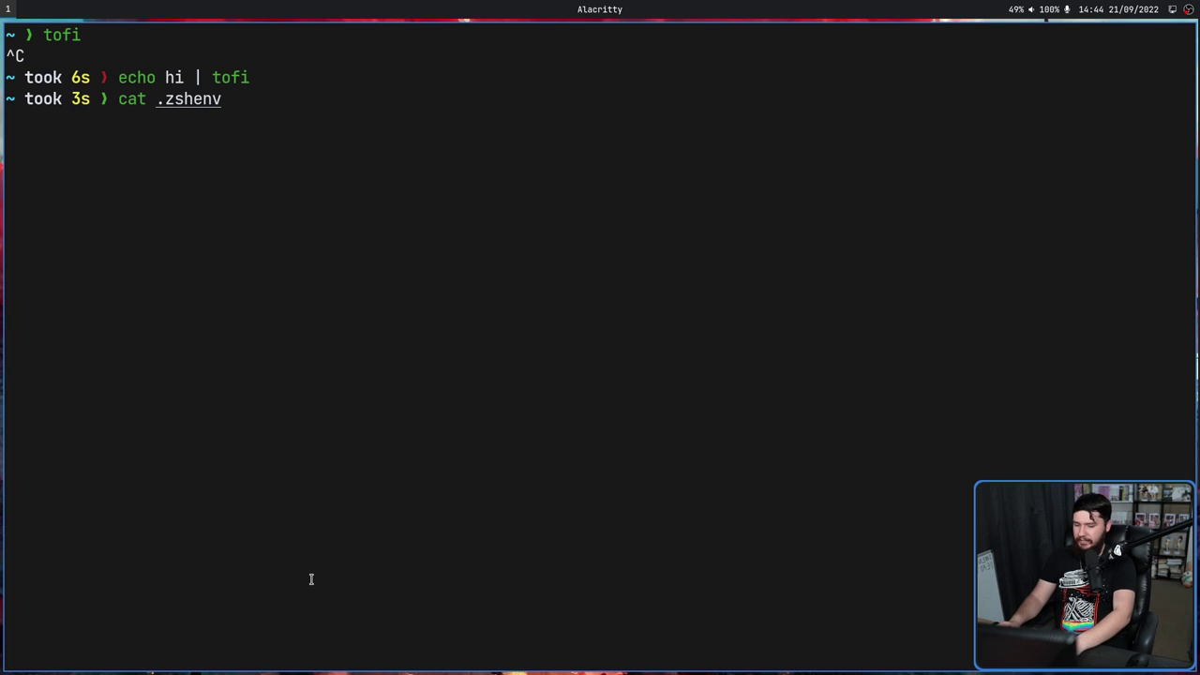
type("| tofi")
key("Return")
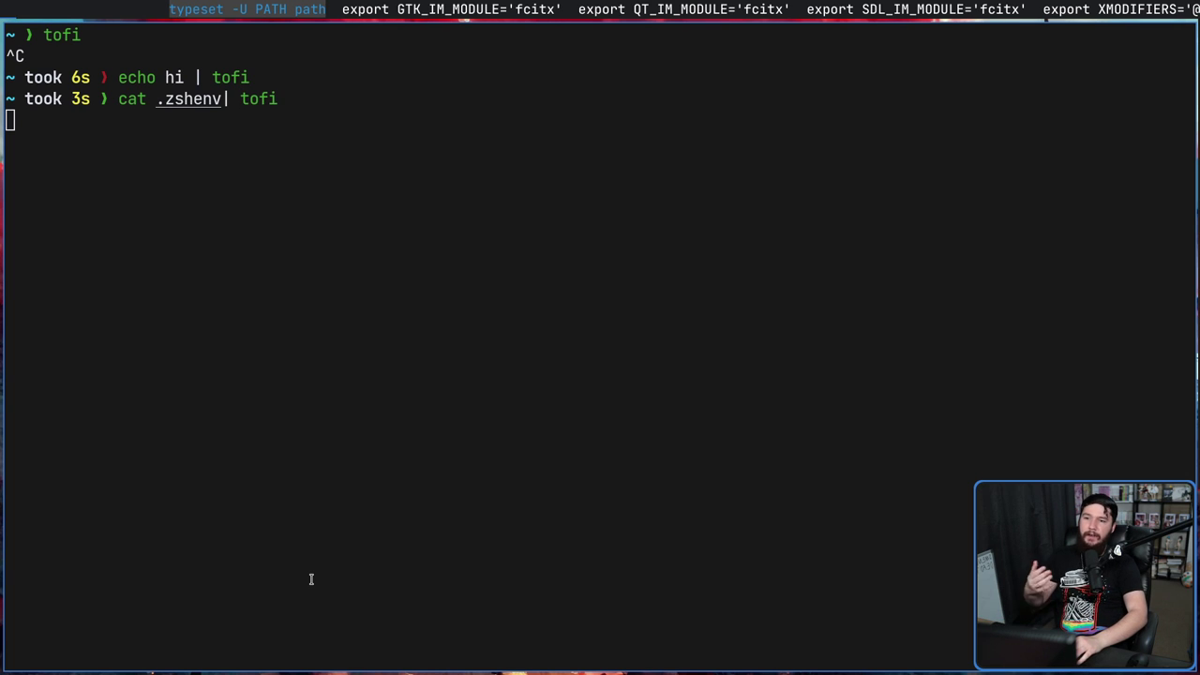
key("Down")
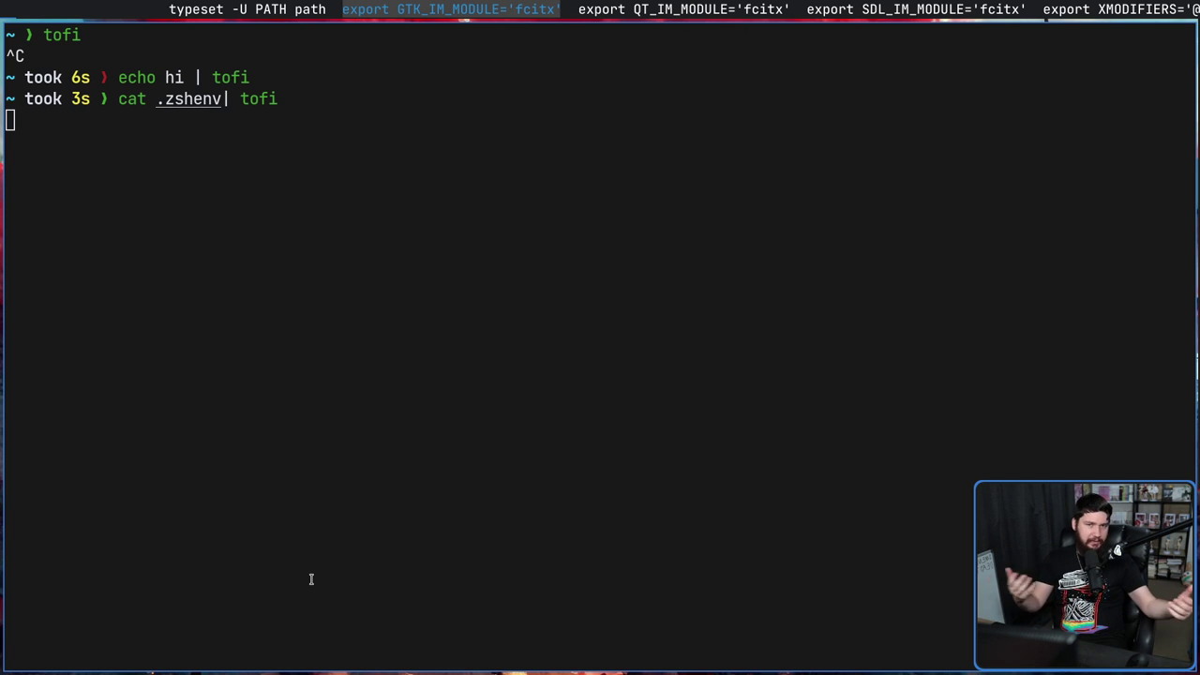
key("Escape")
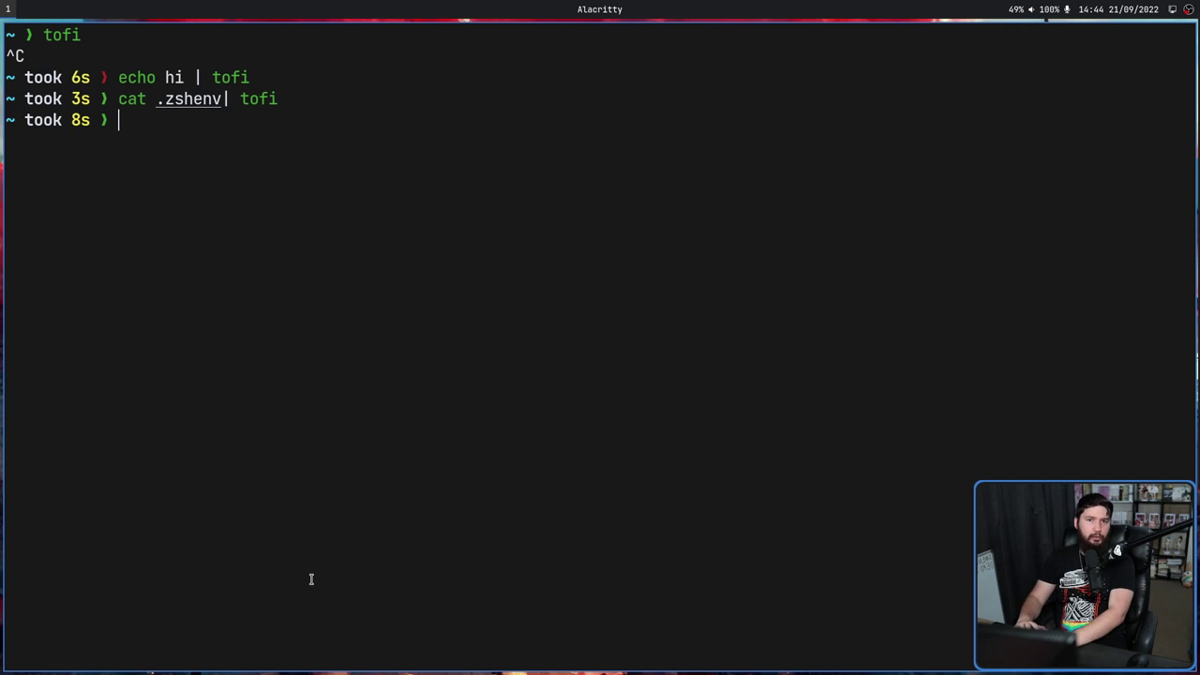
Step: Run tofi-run, filter its entries for "obs" and clear the filter
key("super+b")
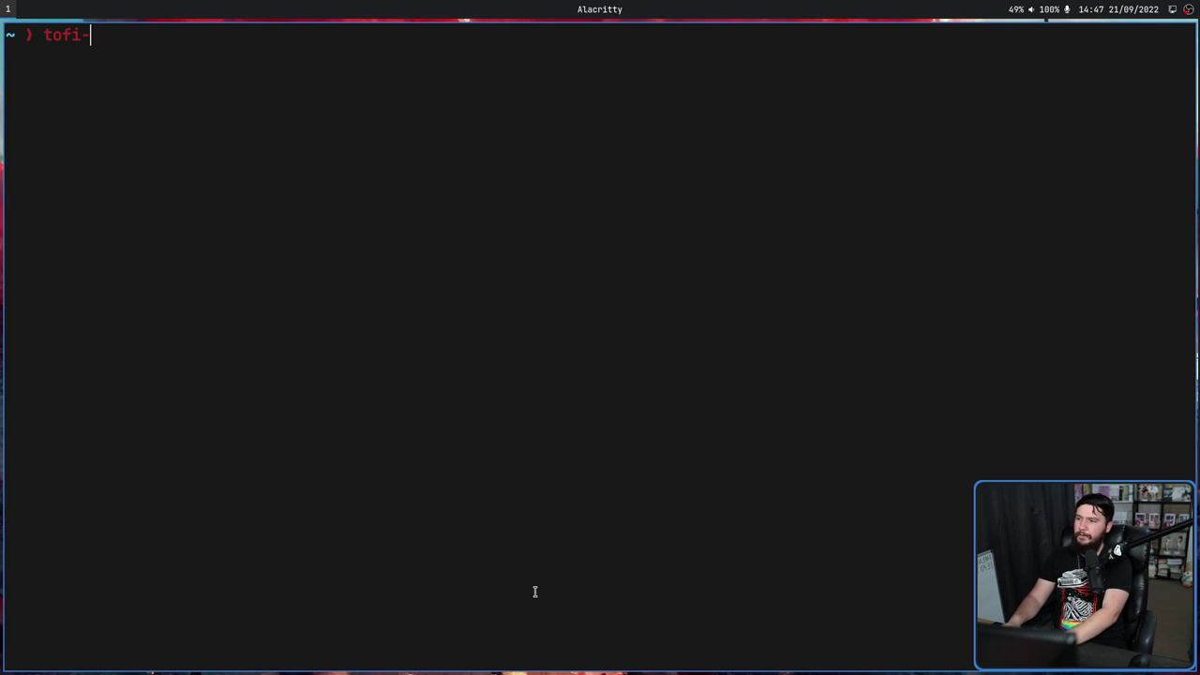
type("run")
key("Return")
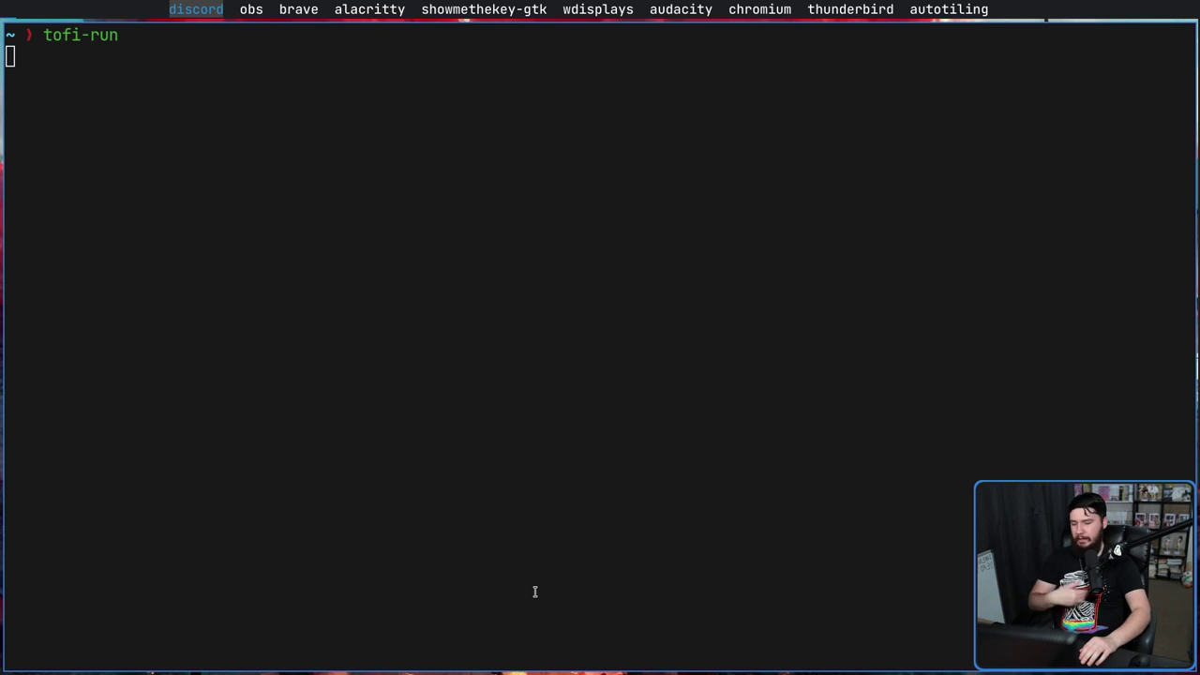
type("obs")
key("BackSpace")
key("BackSpace")
key("BackSpace")
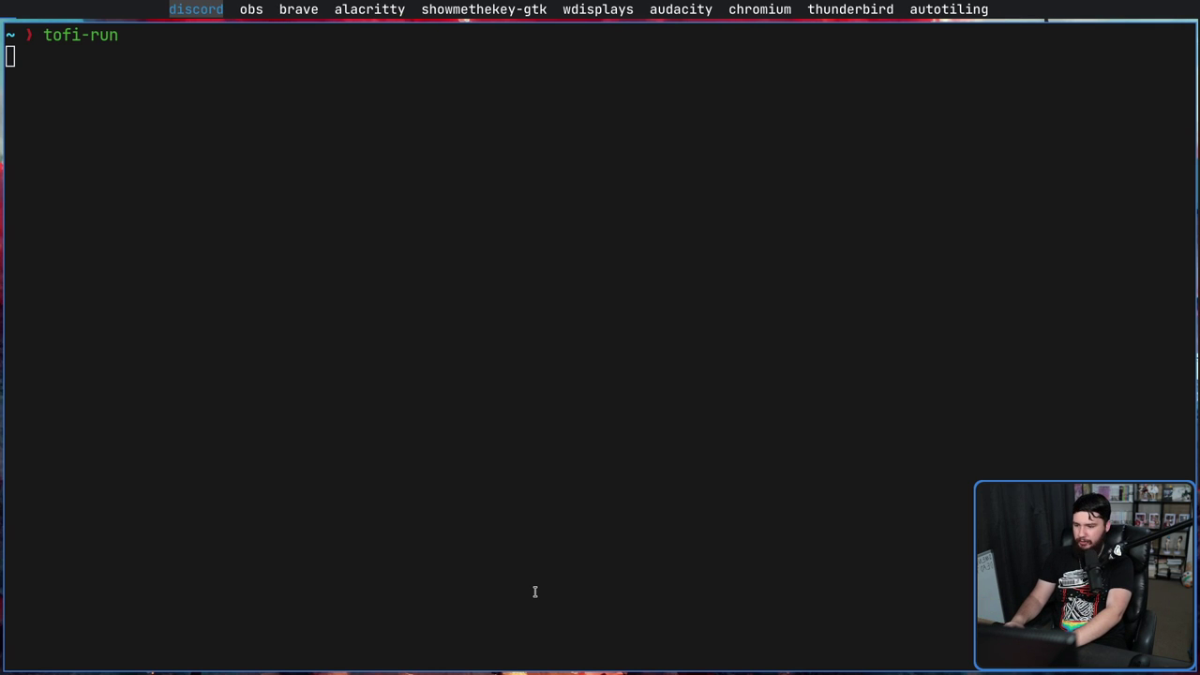
Step: Filter the tofi-run menu for "brave" and choose the brave entry
type("bra")
key("BackSpace")
key("BackSpace")
key("BackSpace")
type("brave")
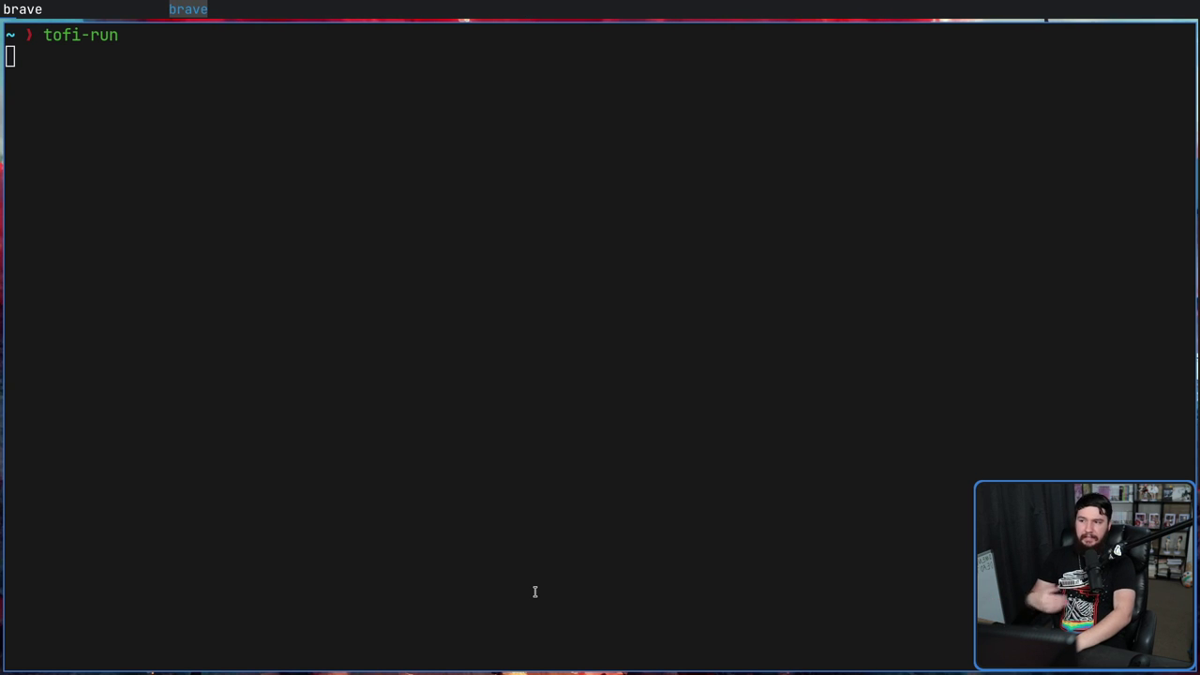
key("Return")
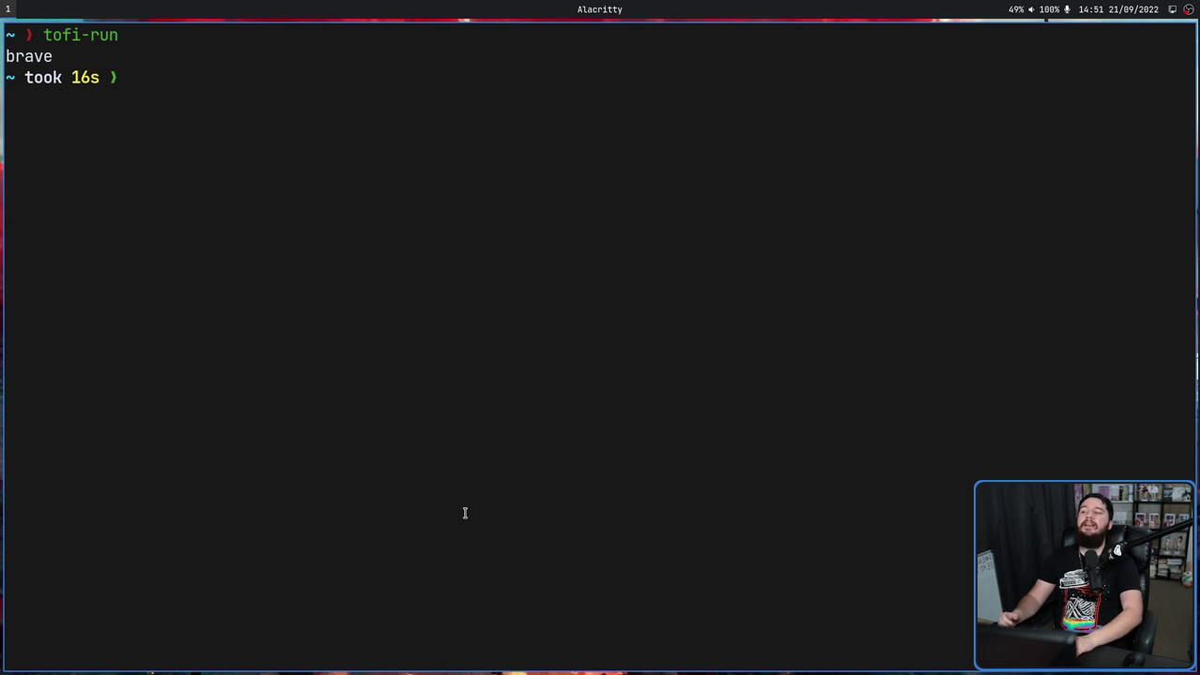
Step: Recall the last command as tofi-drun, run it and filter its entries for "torr"
key("Up")
key("Left")
key("Left")
key("Left")
type("d")
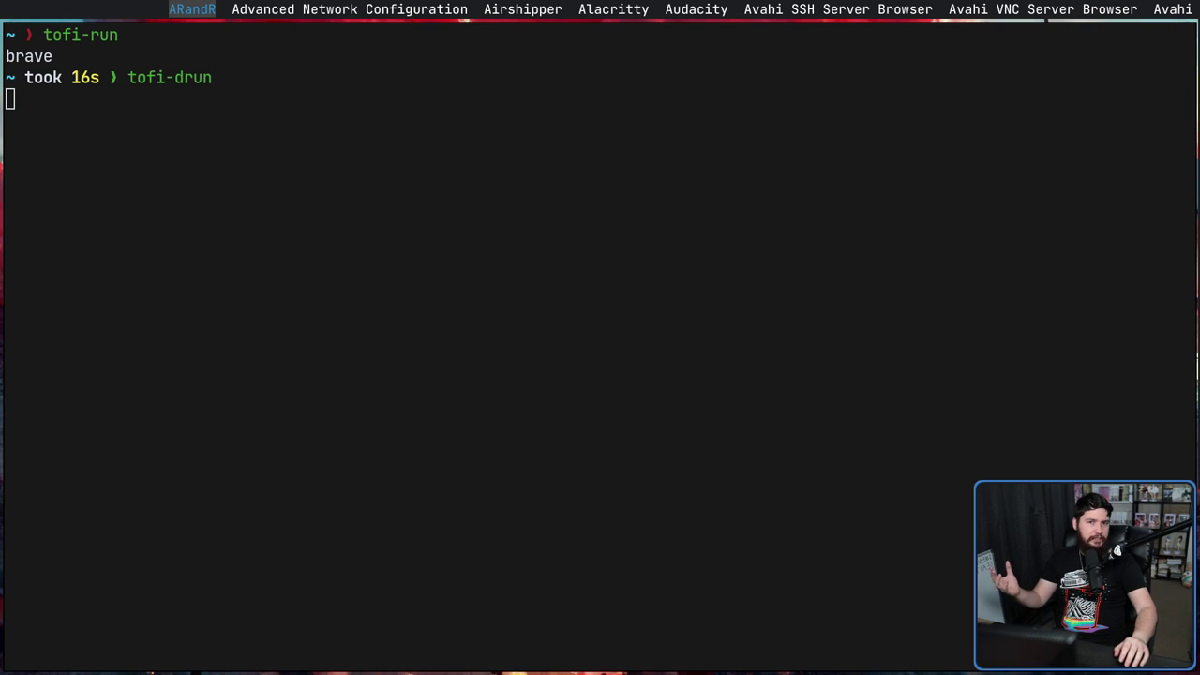
type("torr")
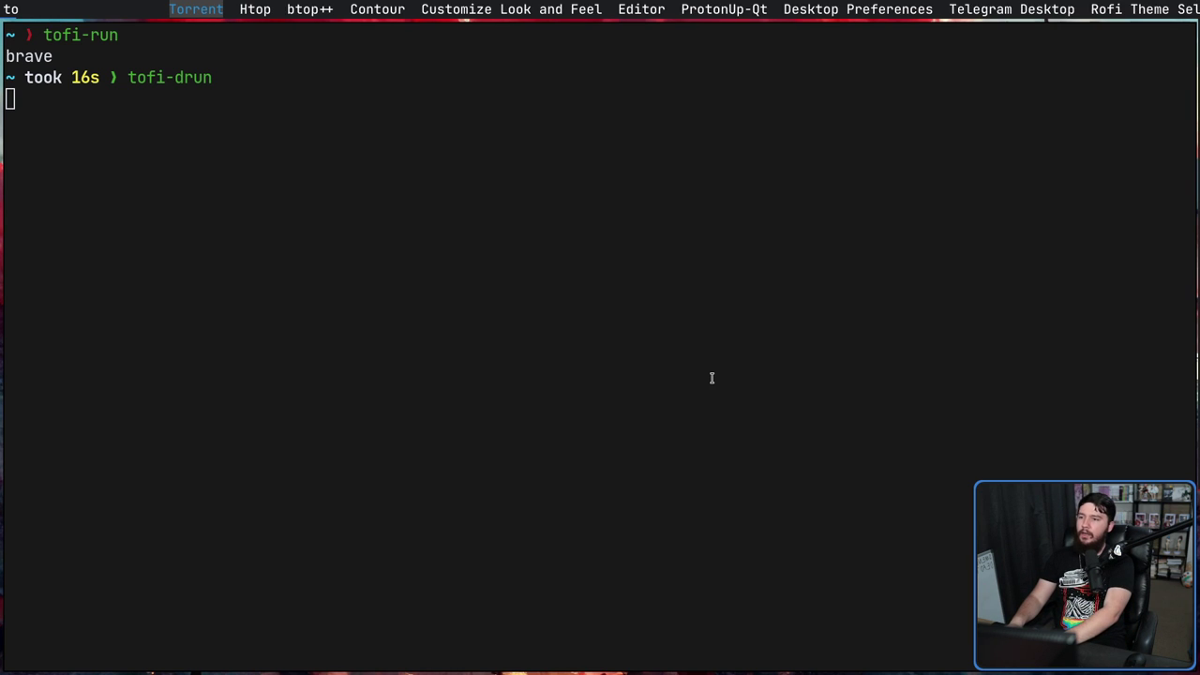
Step: Replace the menu filter with "editor" to match applications by keyword, and dismiss the menu
key("BackSpace")
key("BackSpace")
key("BackSpace")
key("BackSpace")
type("editor")
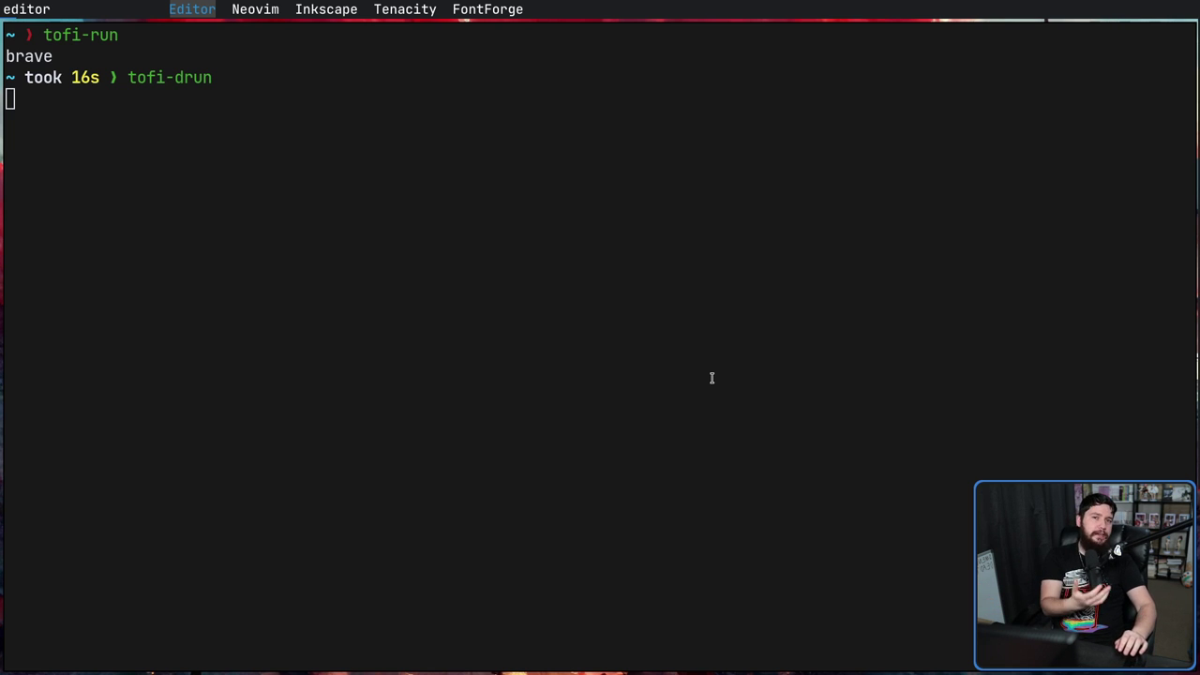
key("Escape")
Step: Clear the terminal and run tofi-drun with the option --drun-launch=true
key("ctrl+l")
key("Up")
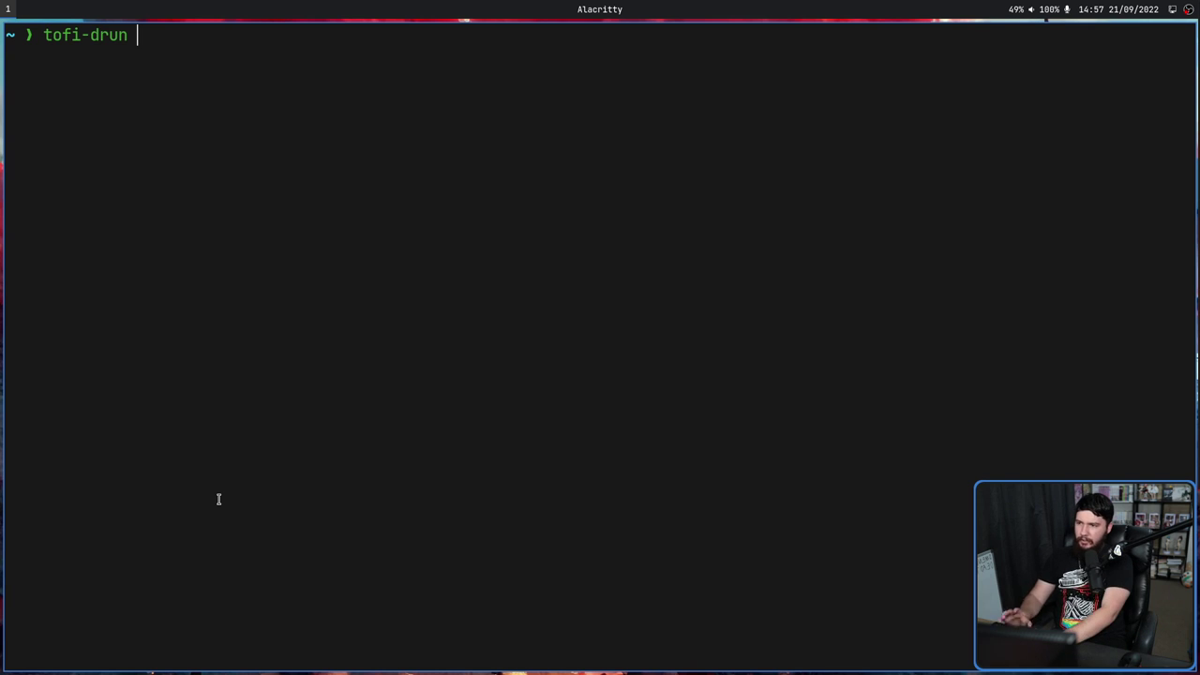
type("drun-launch=true")
key("Return")
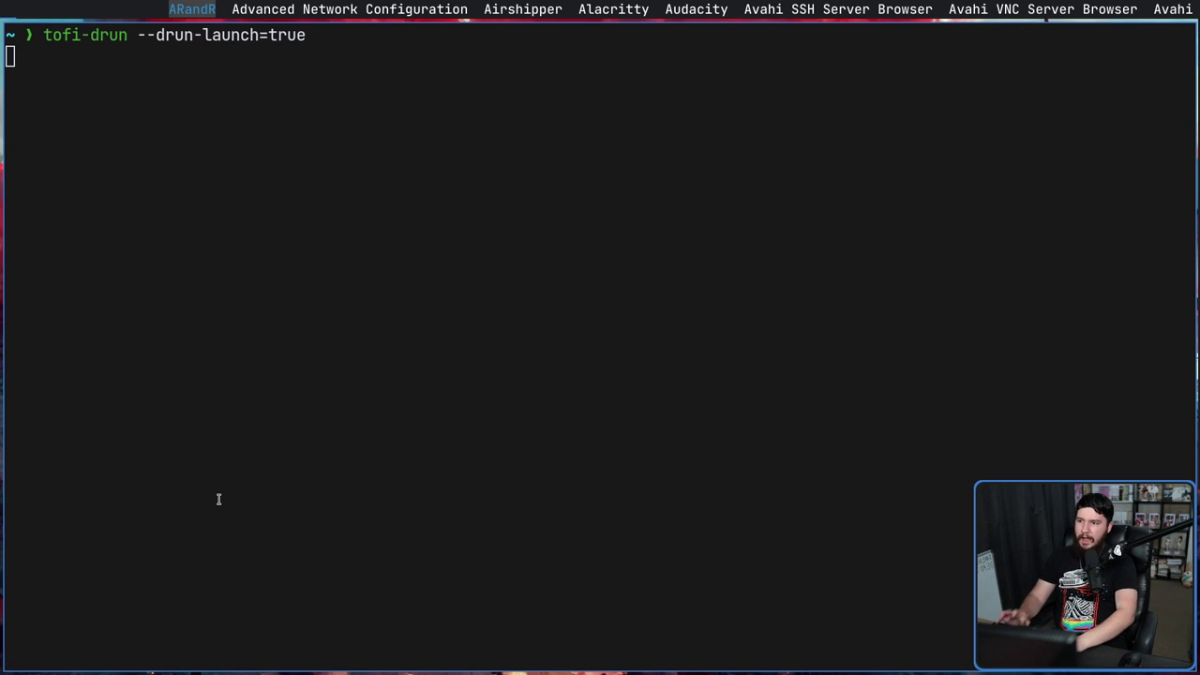
Step: Choose Alacritty in the tofi-drun menu to launch a second terminal
key("Right")
key("Right")
key("Right")
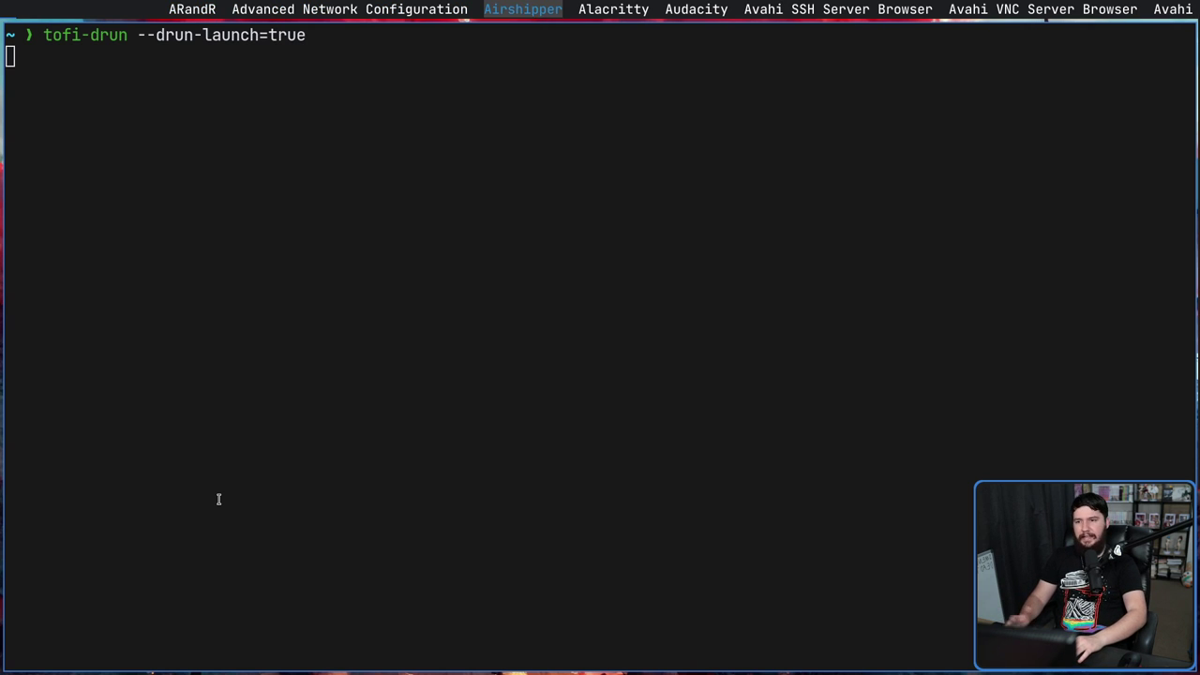
key("Return")
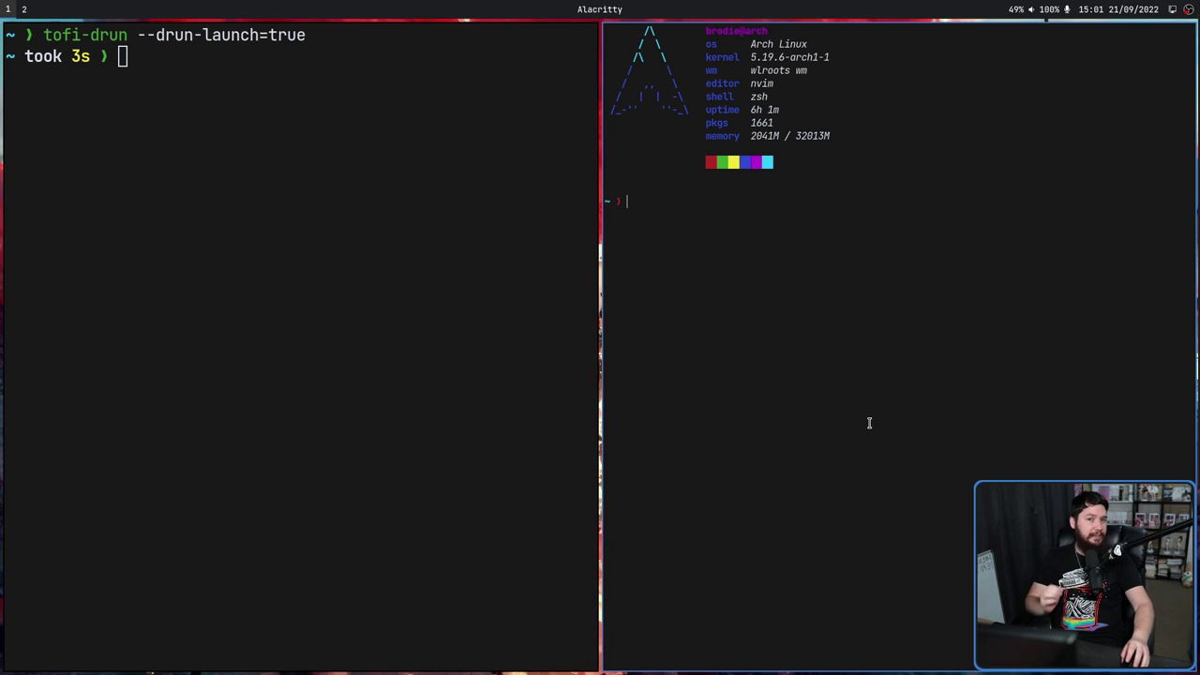
Step: Examine the example font path for the --font option in the tofi README in Brave, and bring up the application launcher
key("super+2")
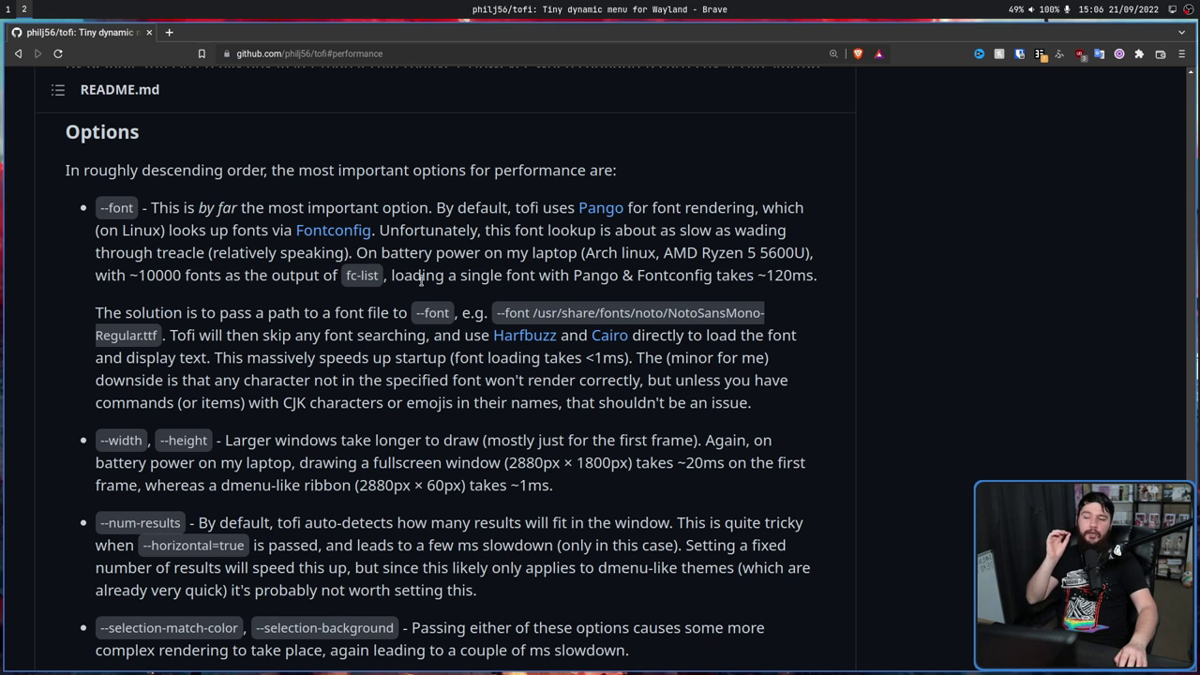
left_click_drag(496, 312, 161, 347)
left_click(234, 334)
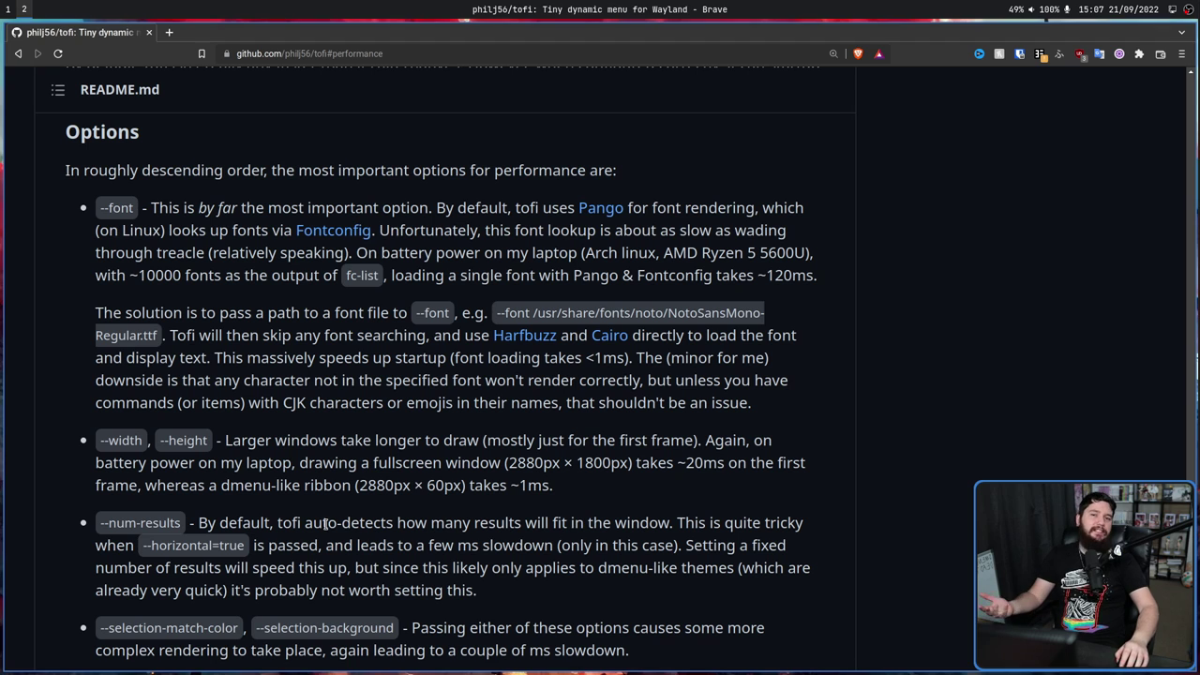
key("super+d")
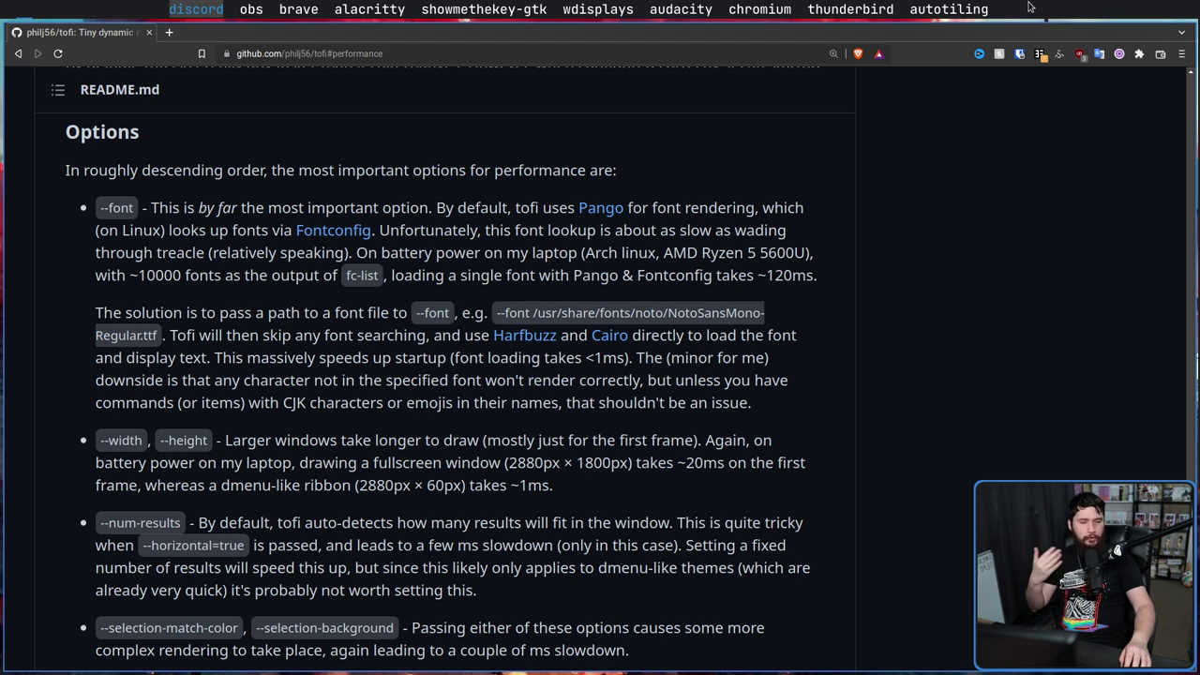
Step: Read the --width, --height and --num-results performance options in the README, bringing up the application launcher twice for comparison
key("Escape")
scroll(445, 375, "down", 3)
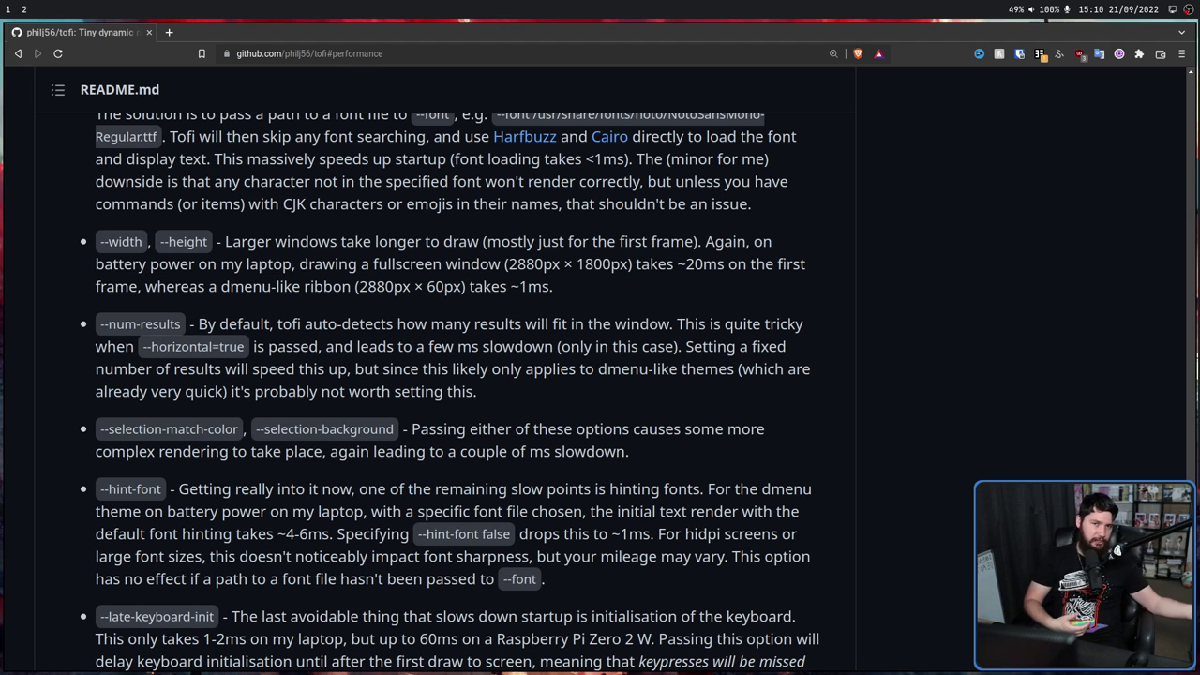
key("super+d")
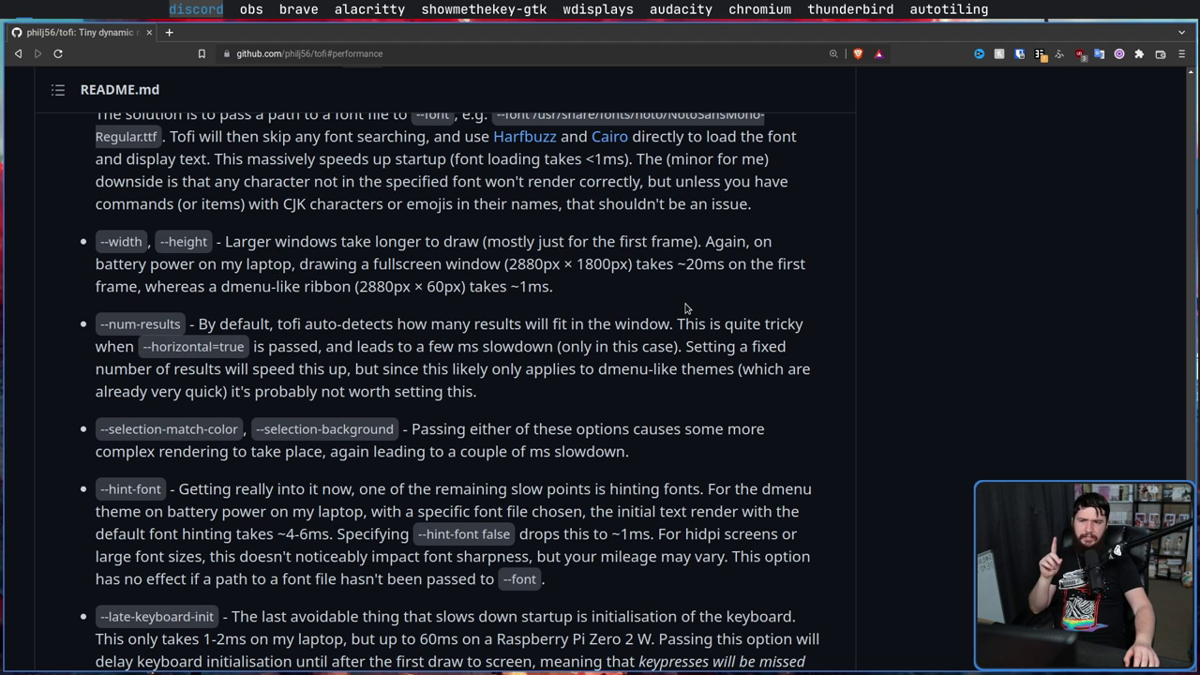
key("Escape")
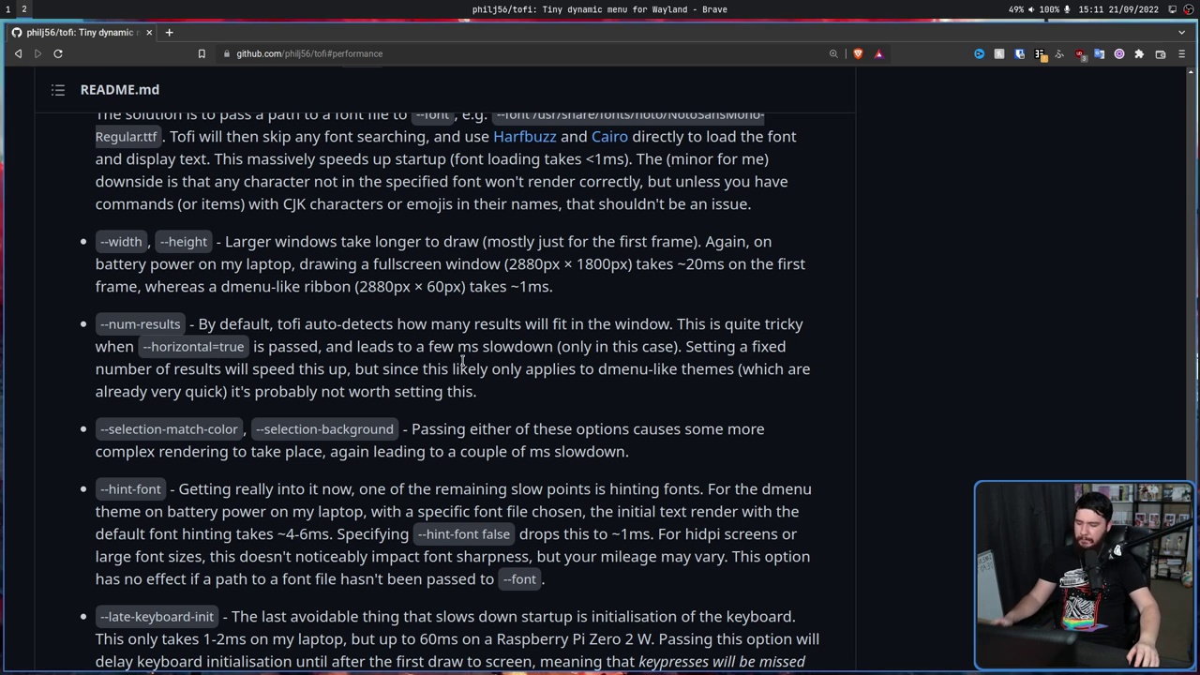
key("super+d")
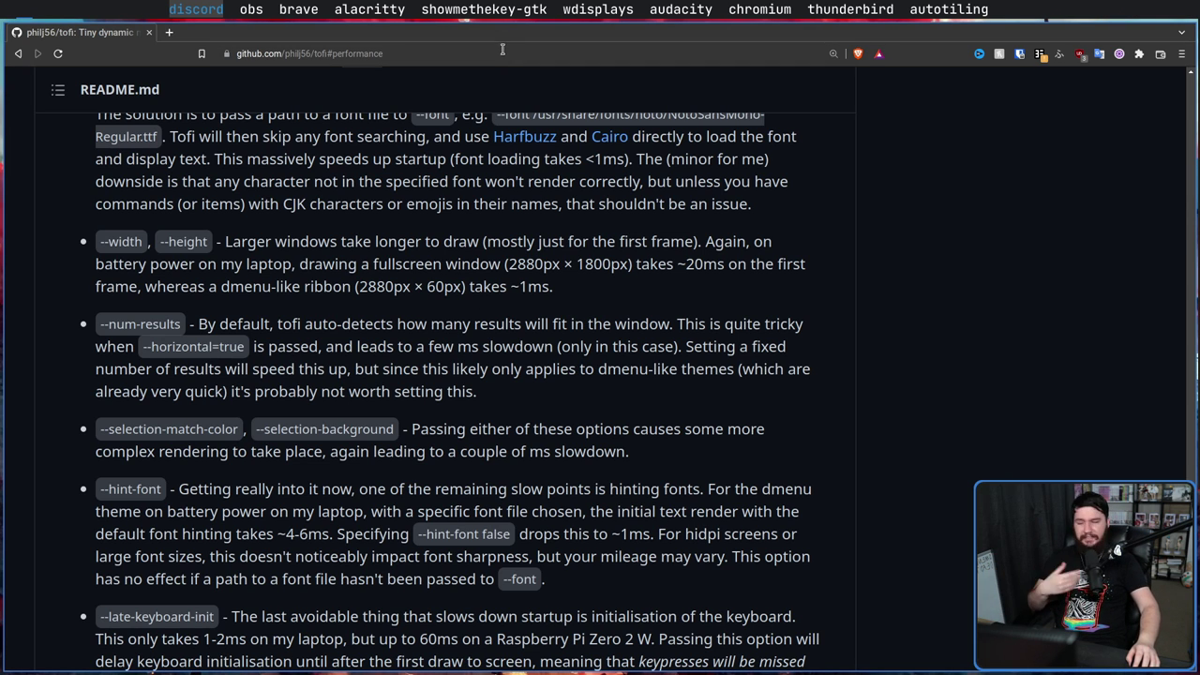
key("Escape")
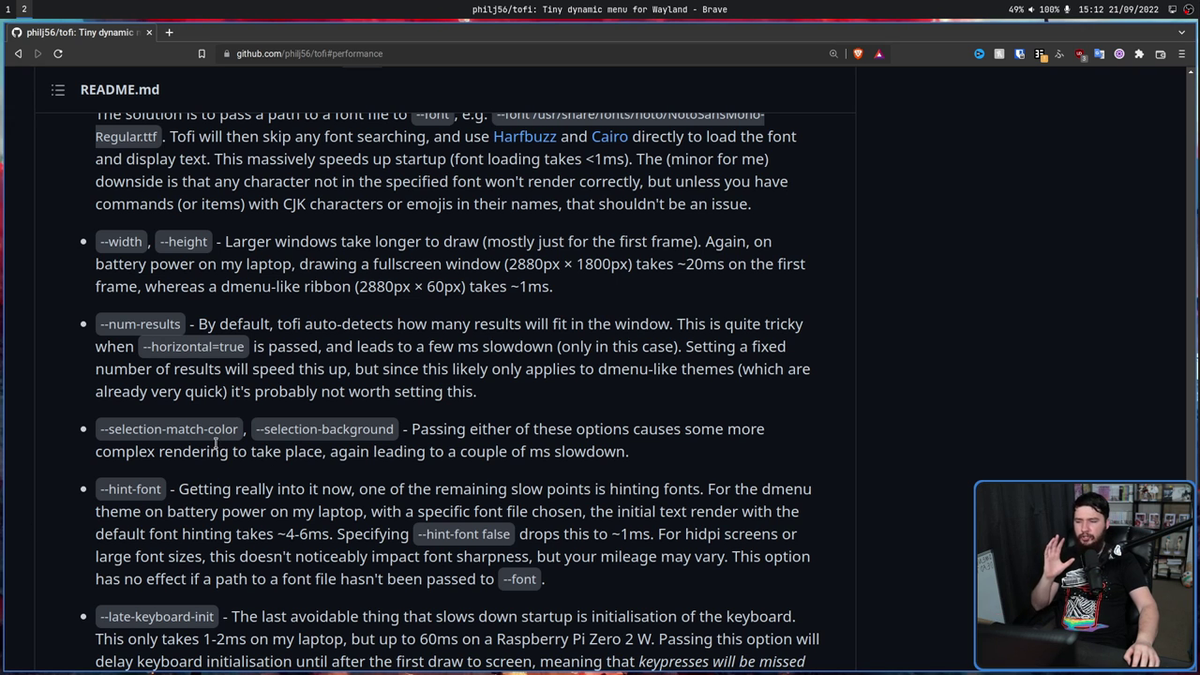
Step: Examine the --selection-match-color, --hint-font and --late-keyboard-init descriptions in the README, bringing up the application launcher once to compare
left_click_drag(240, 430, 120, 429)
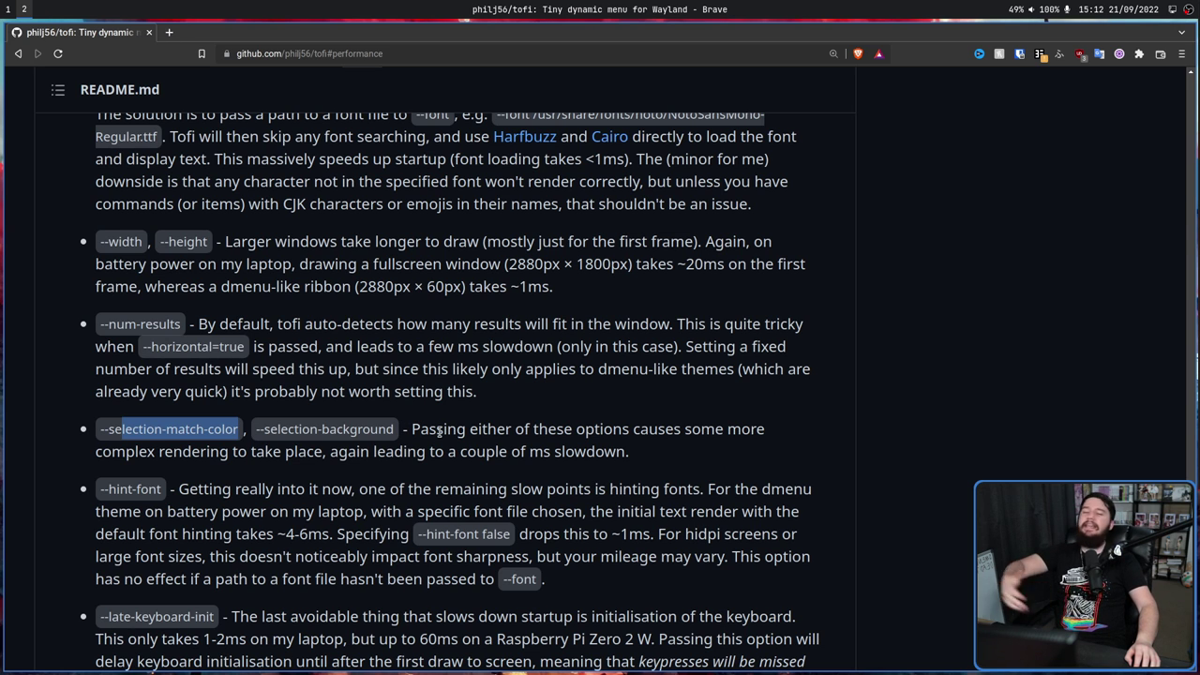
scroll(586, 375, "down", 1)
left_click(649, 344)
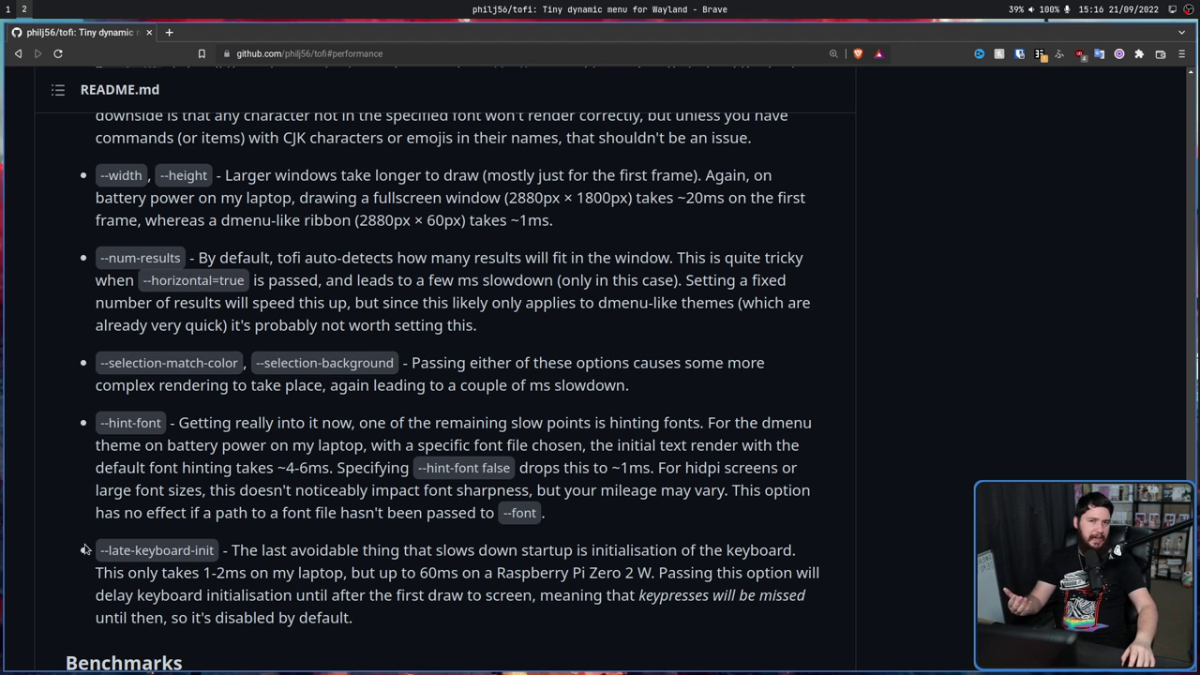
left_click_drag(537, 490, 723, 495)
left_click(667, 223)
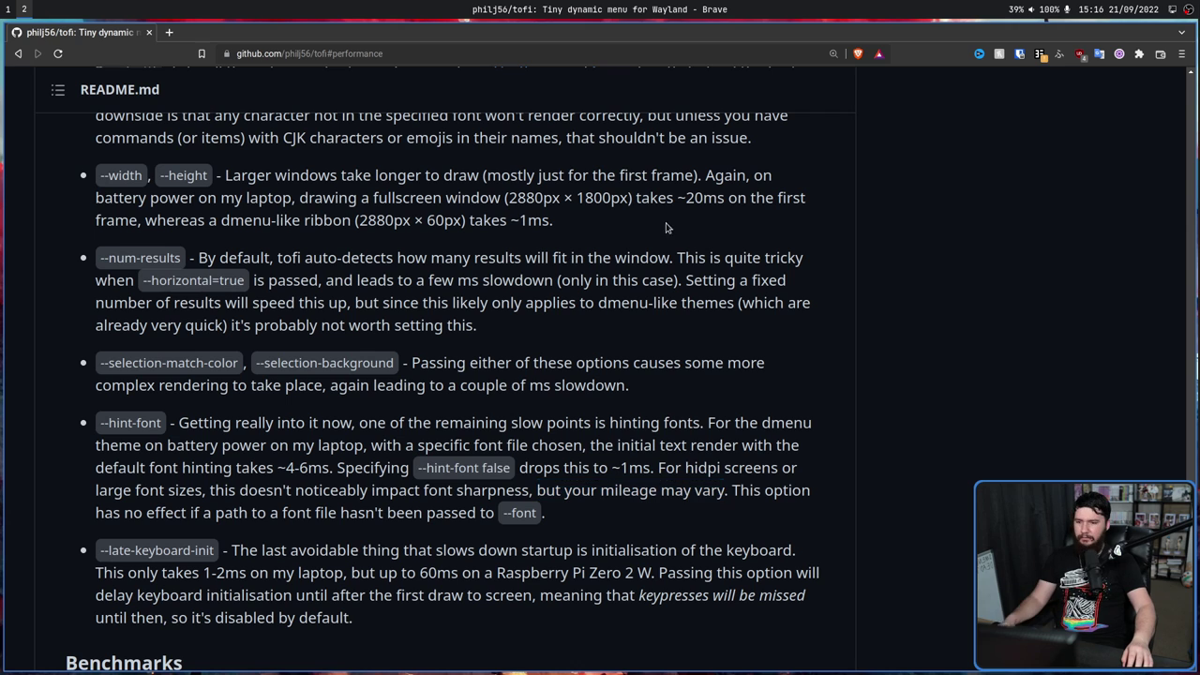
key("super+d")
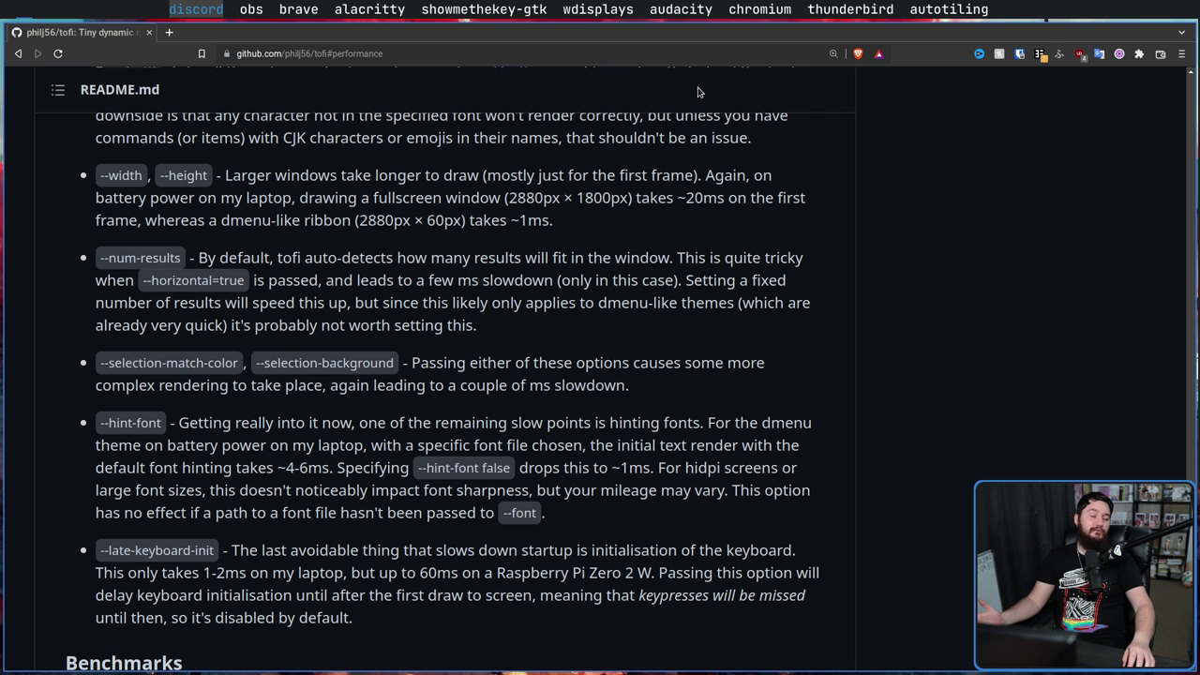
key("Escape")
key("Down")
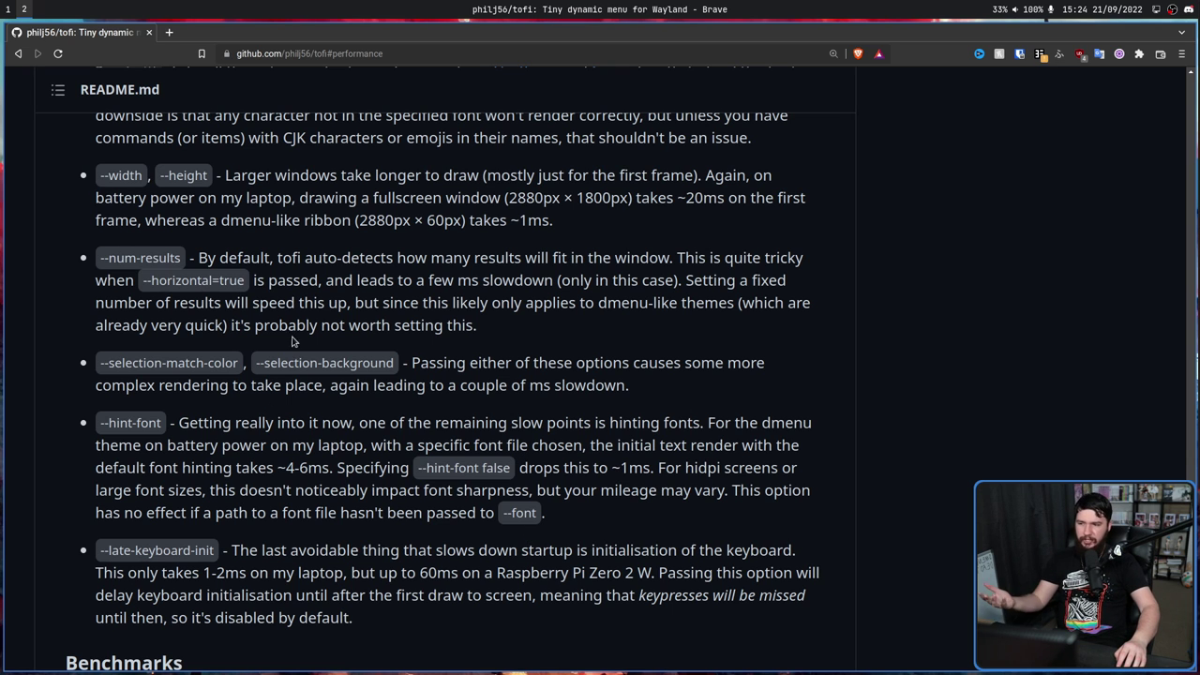
scroll(310, 330, "up", 1)
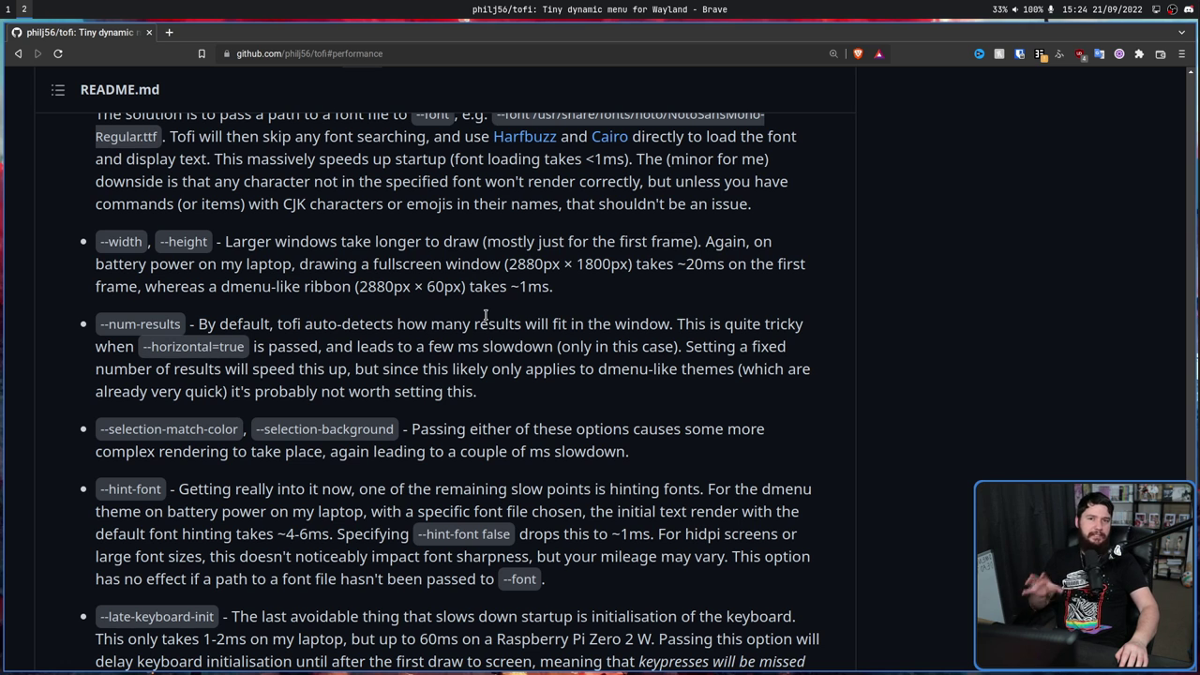
scroll(487, 319, "up", 1)
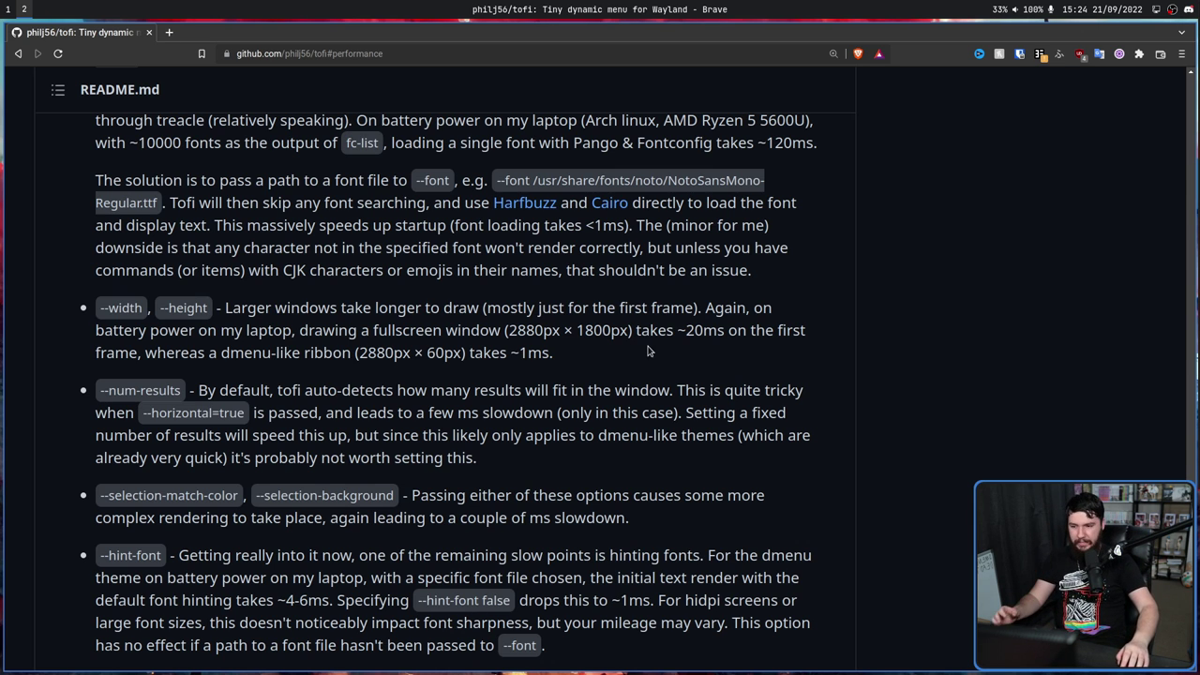
Step: Start the lf file manager in a new Alacritty terminal and enter the .config directory
key("super+Return")
type("lf")
key("Return")
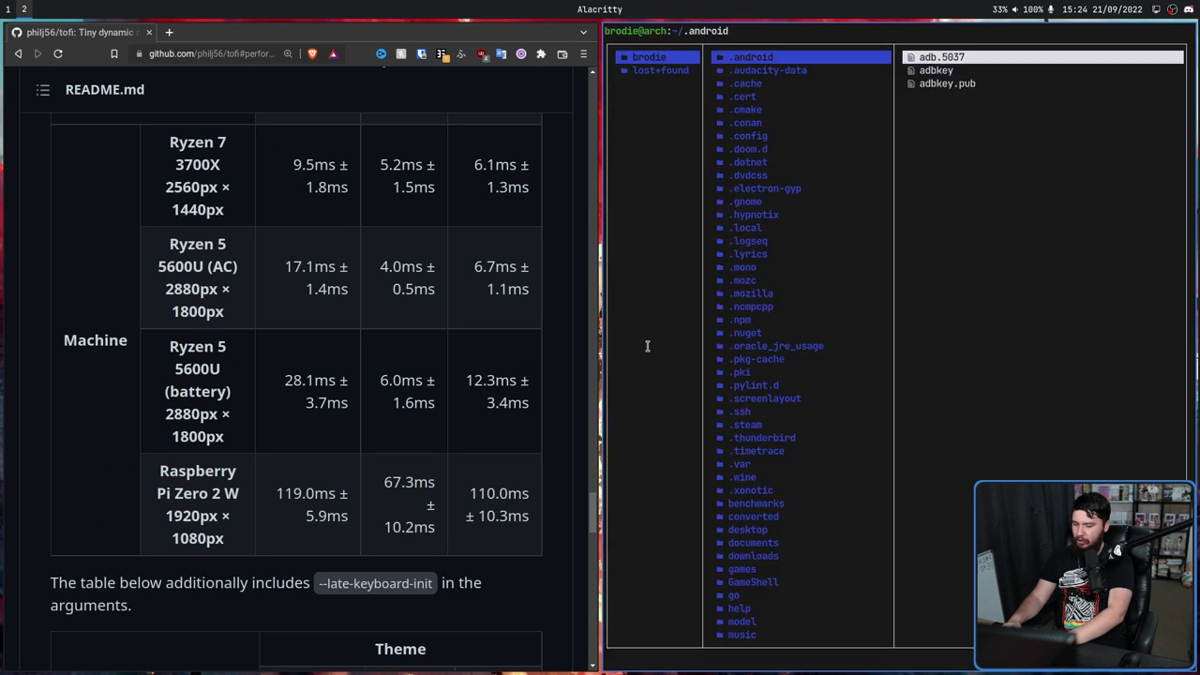
key("j")
key("j")
key("j")
key("j")
key("j")
key("j")
key("l")
key("j")
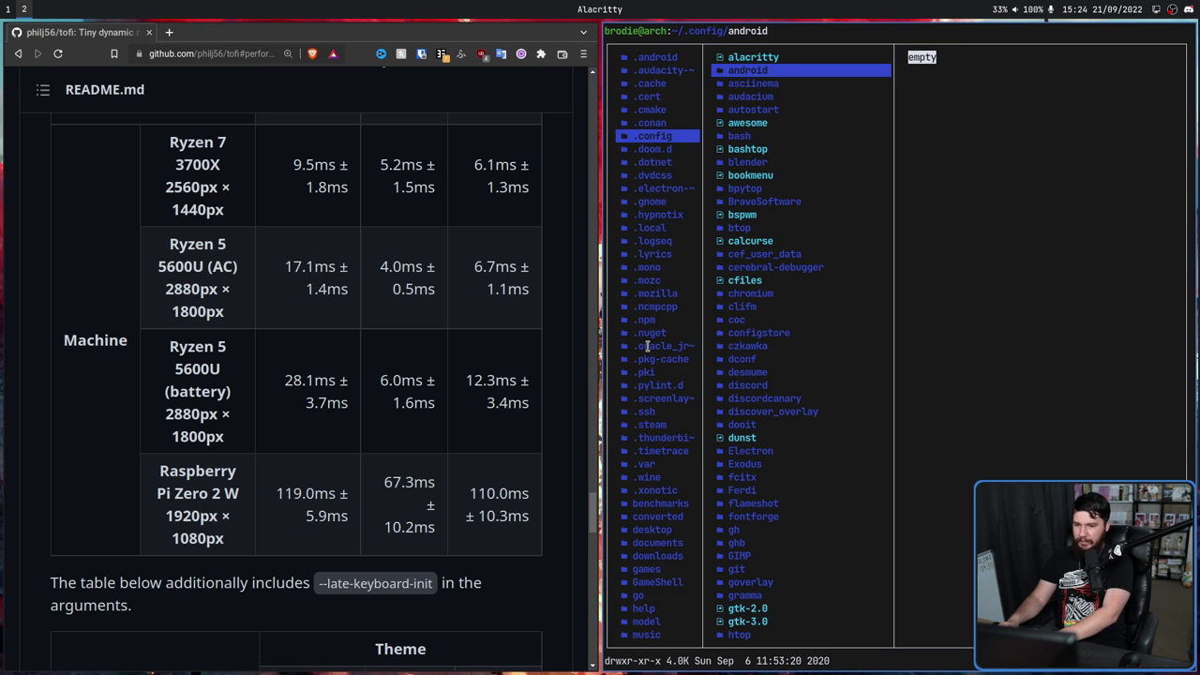
Step: Find the tofi folder by searching for "tofi" and open its config file in the editor
type("/tofi")
key("Return")
key("l")
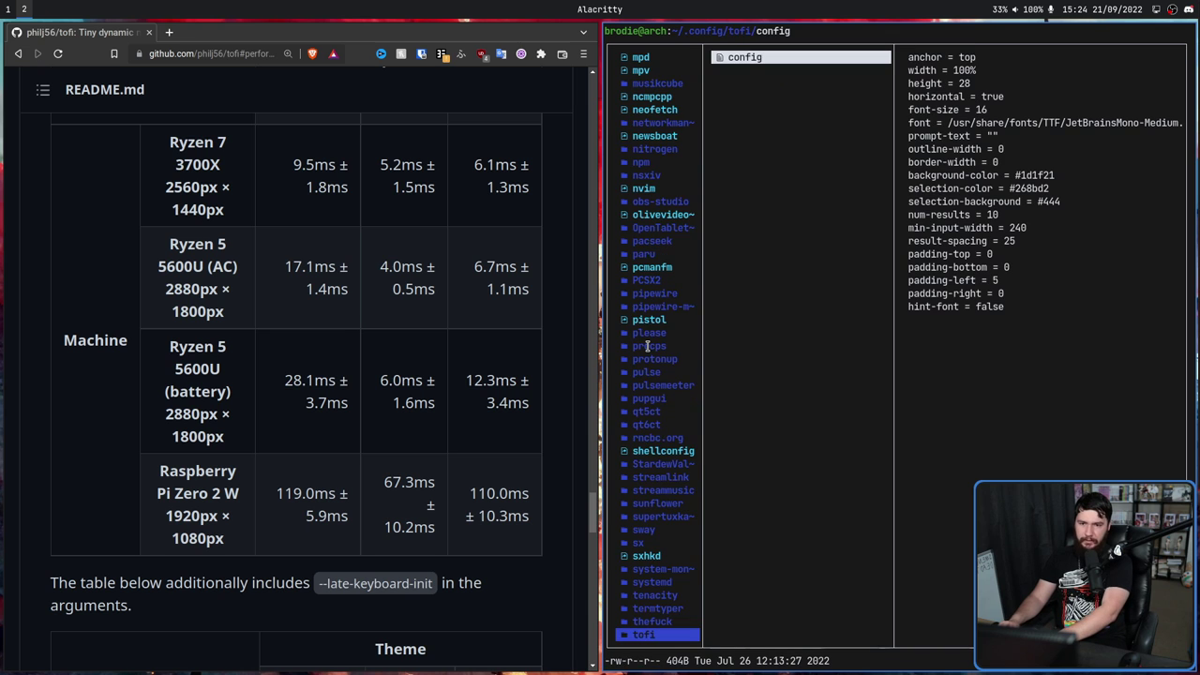
key("l")
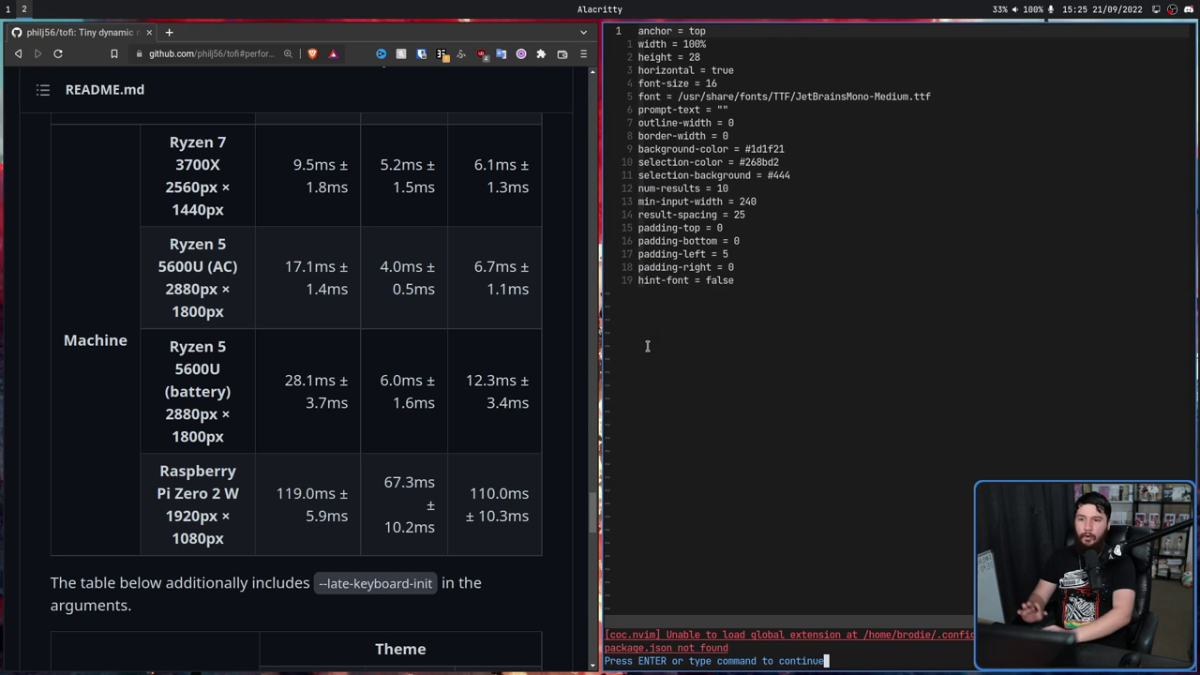
key("Return")
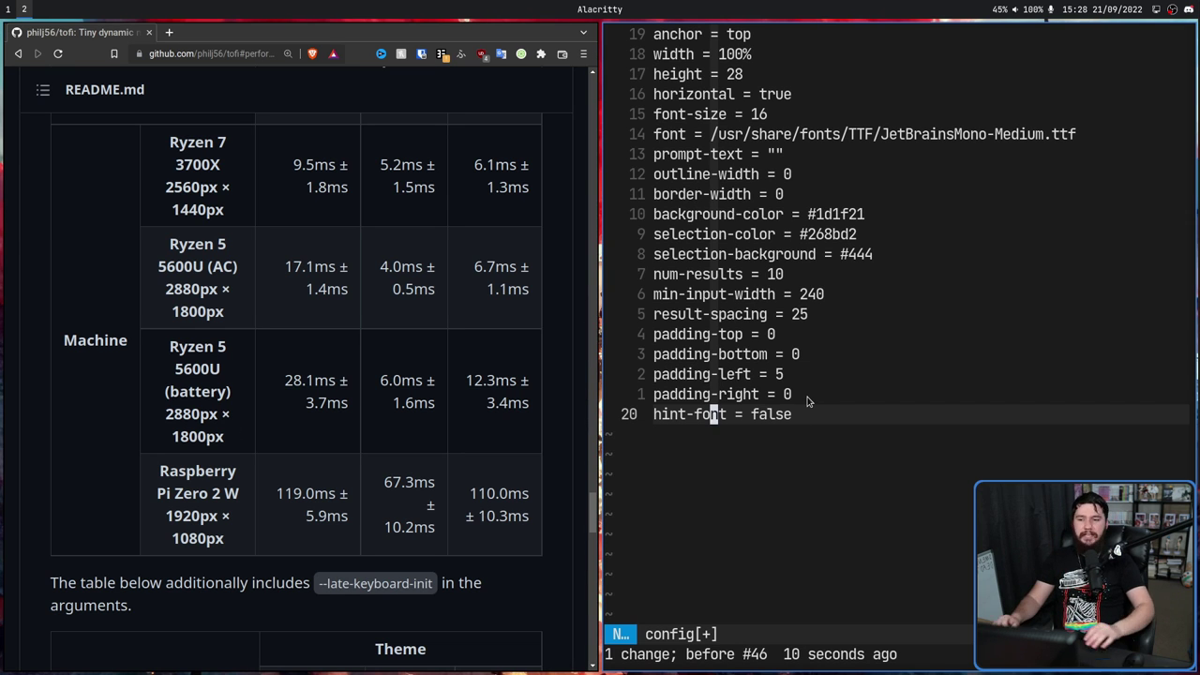
Step: Misspell the padding-right option on line 19 as "paddi-right", then save the config and quit the editor
key("k")
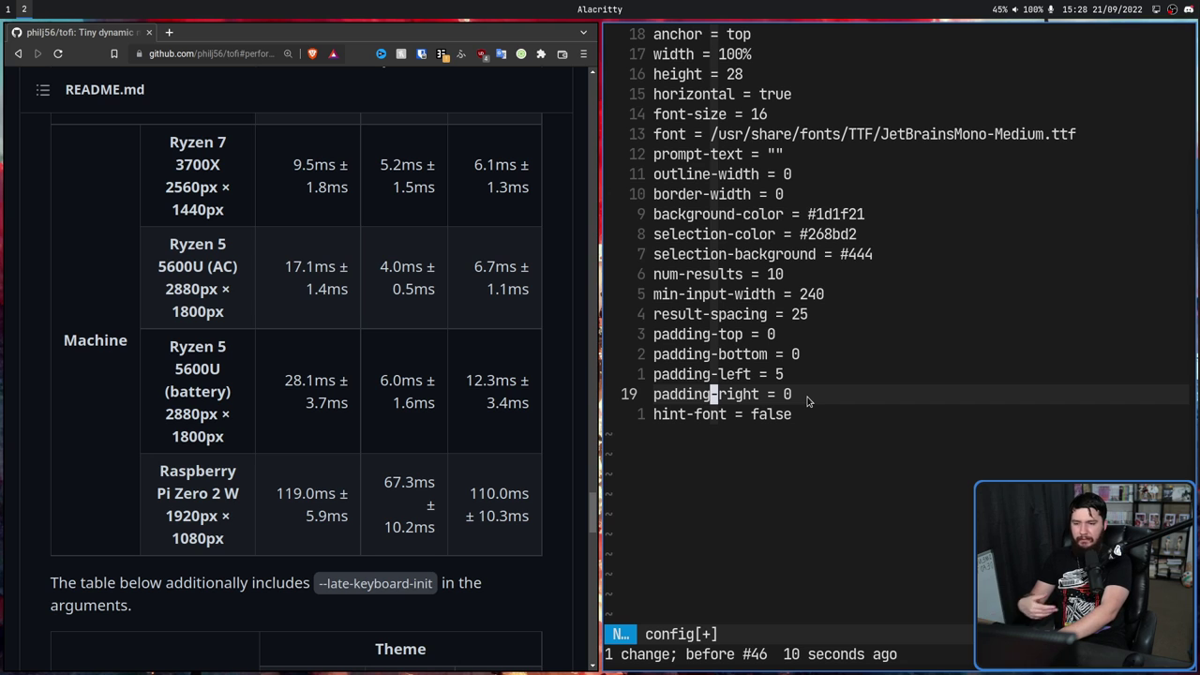
key("h")
key("h")
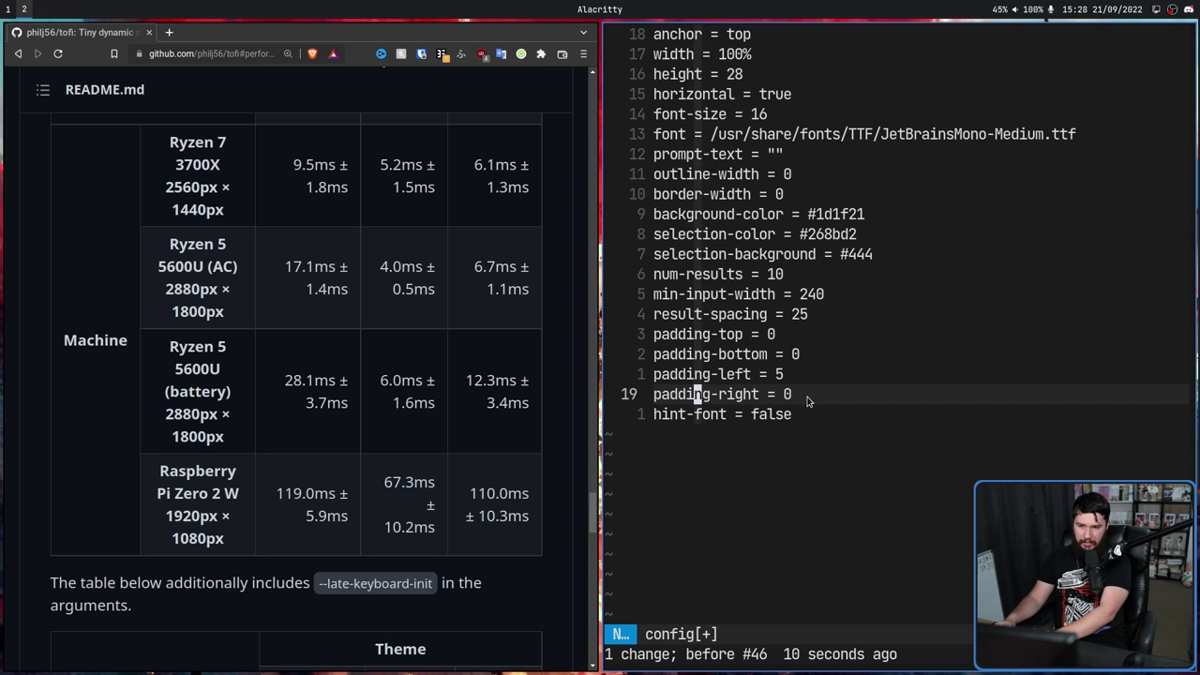
key("x")
key("x")
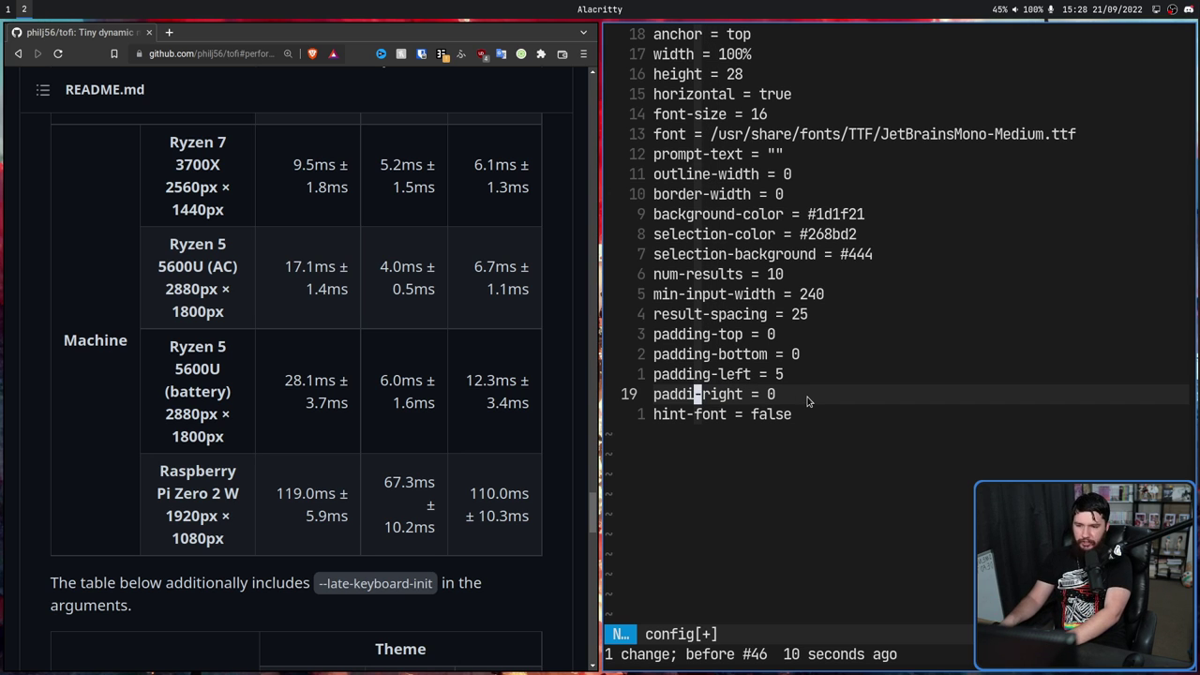
type(":wq!")
key("Return")
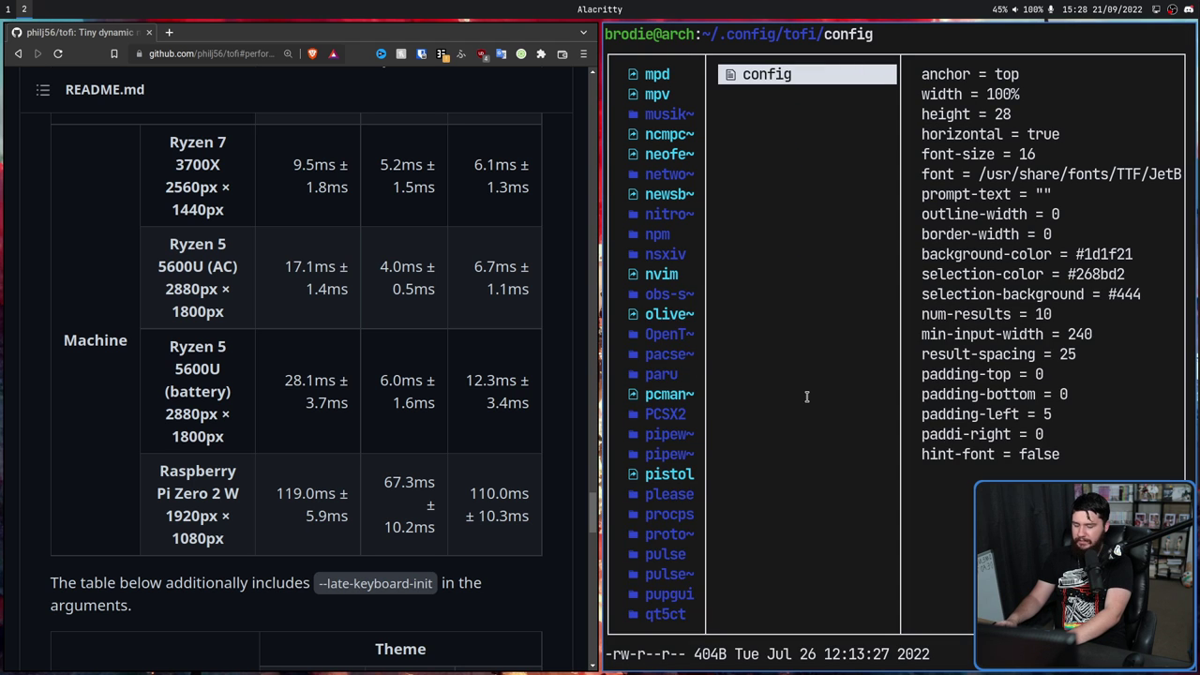
Step: Run tofi-run in another new terminal to test the misspelled config option
key("super+Return")
type("tofi")
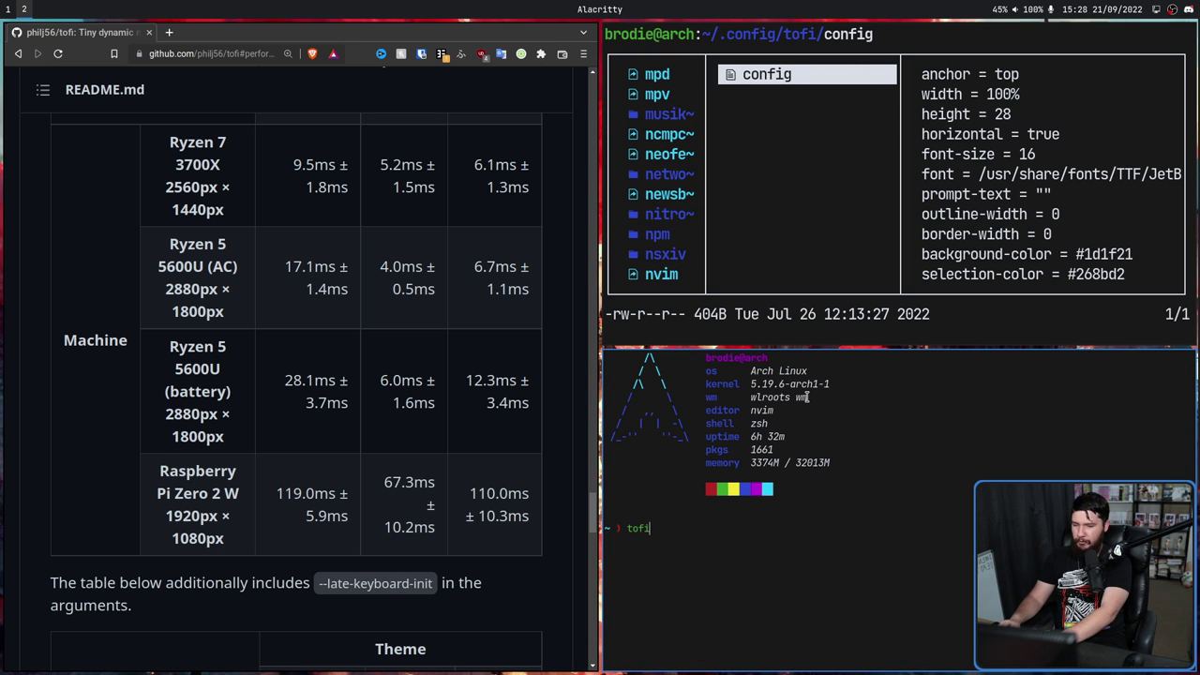
type("-run")
key("Return")
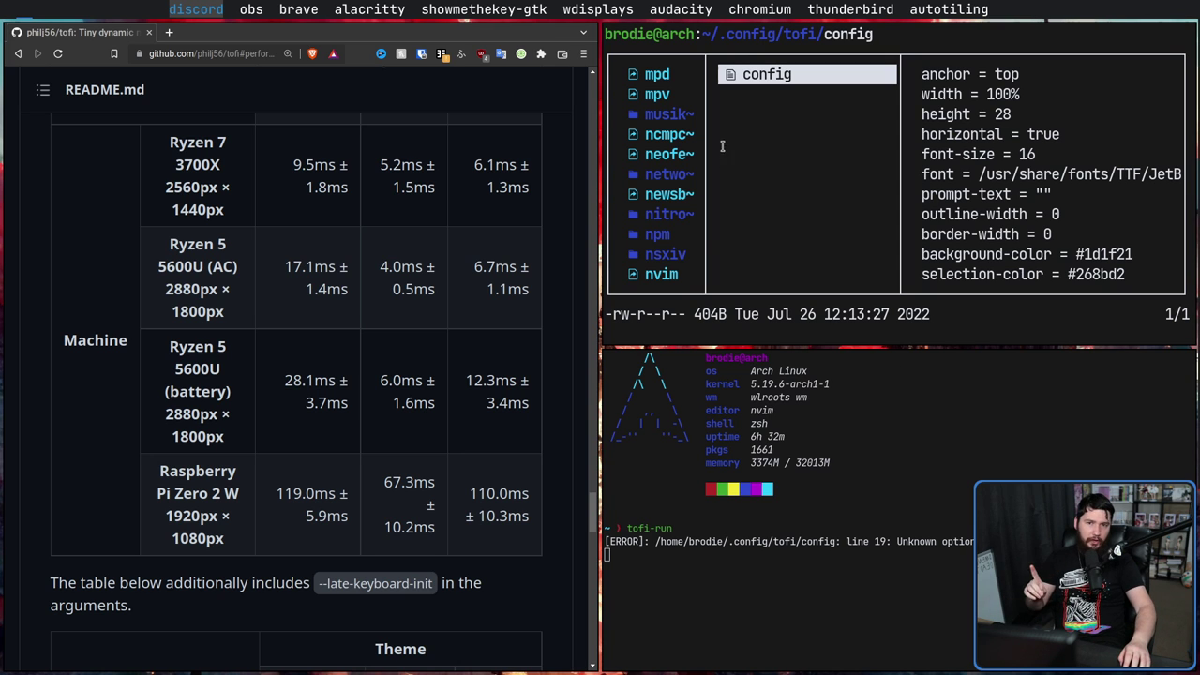
Step: Examine the line reference in the config error, dismiss the menu, and check that the application launcher still opens
left_click_drag(971, 542, 842, 541)
left_click(842, 541)
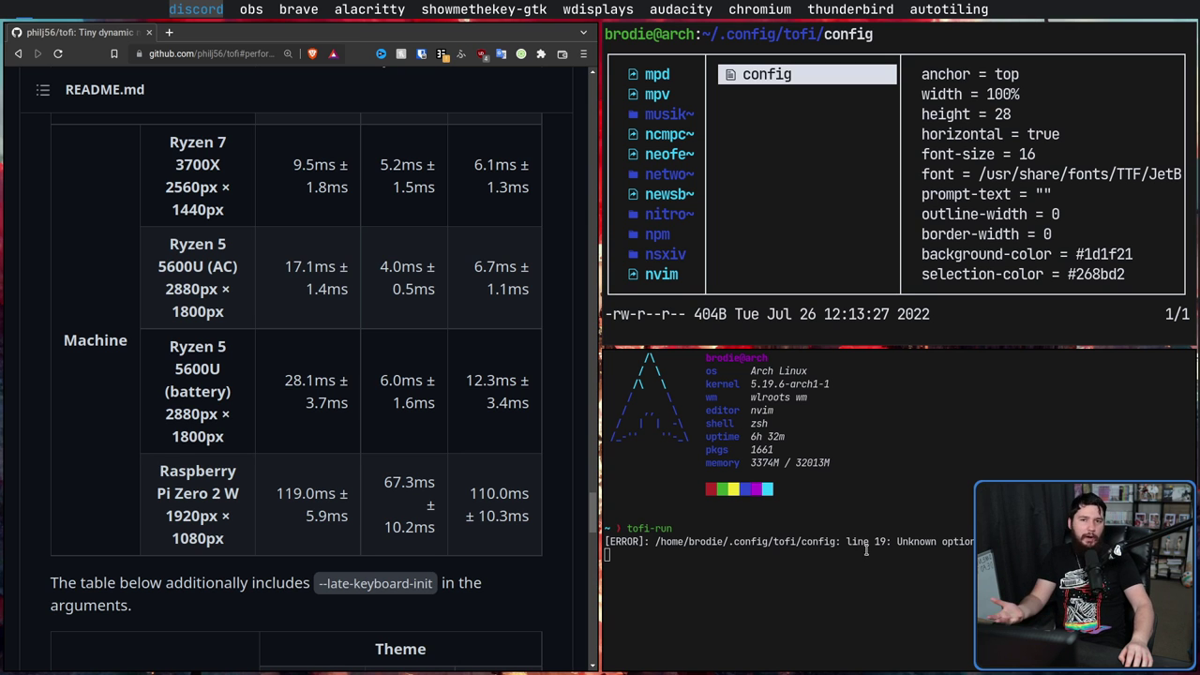
key("Escape")
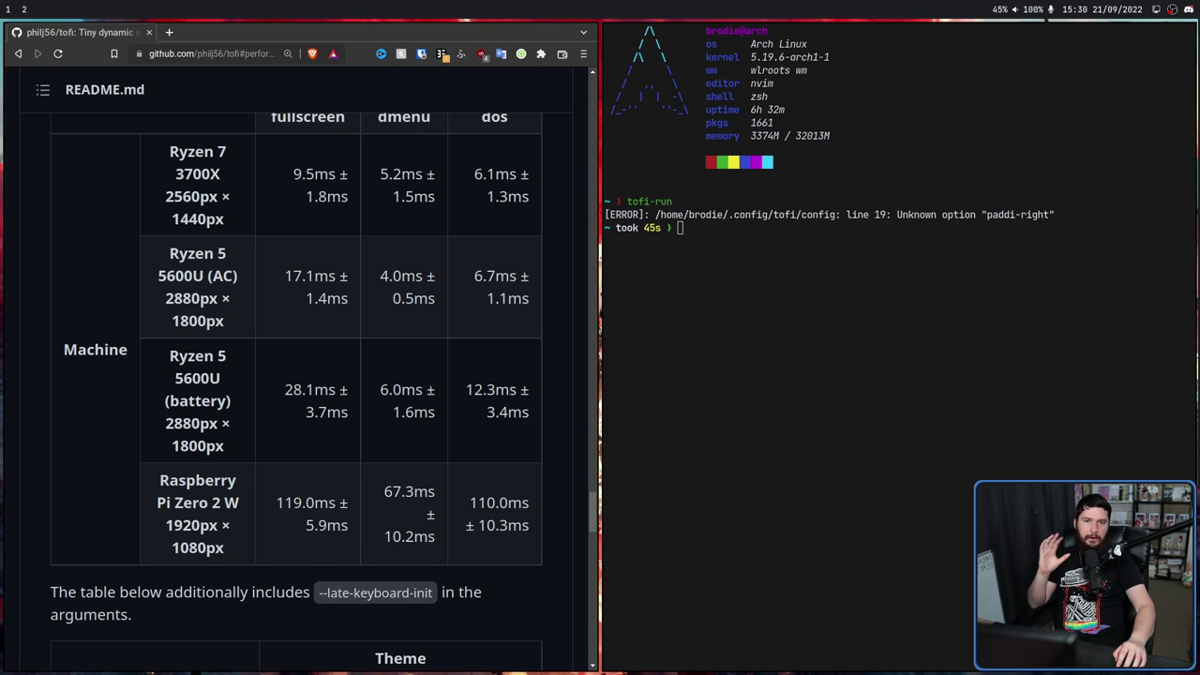
key("super+d")
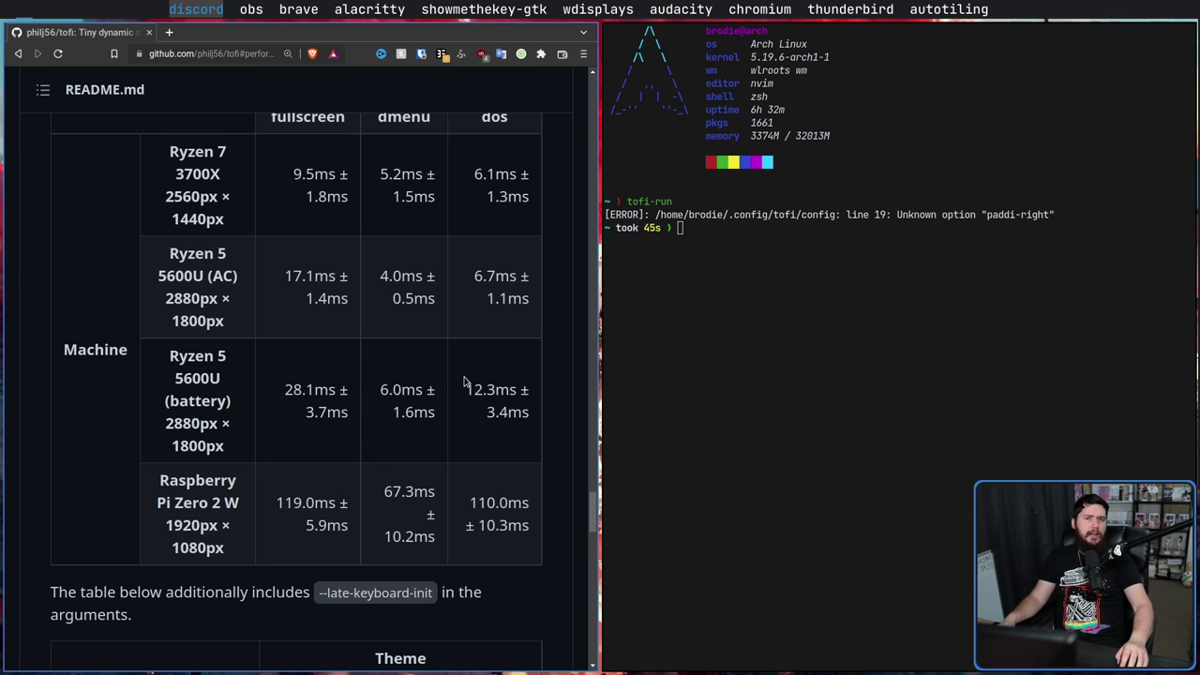
key("Escape")
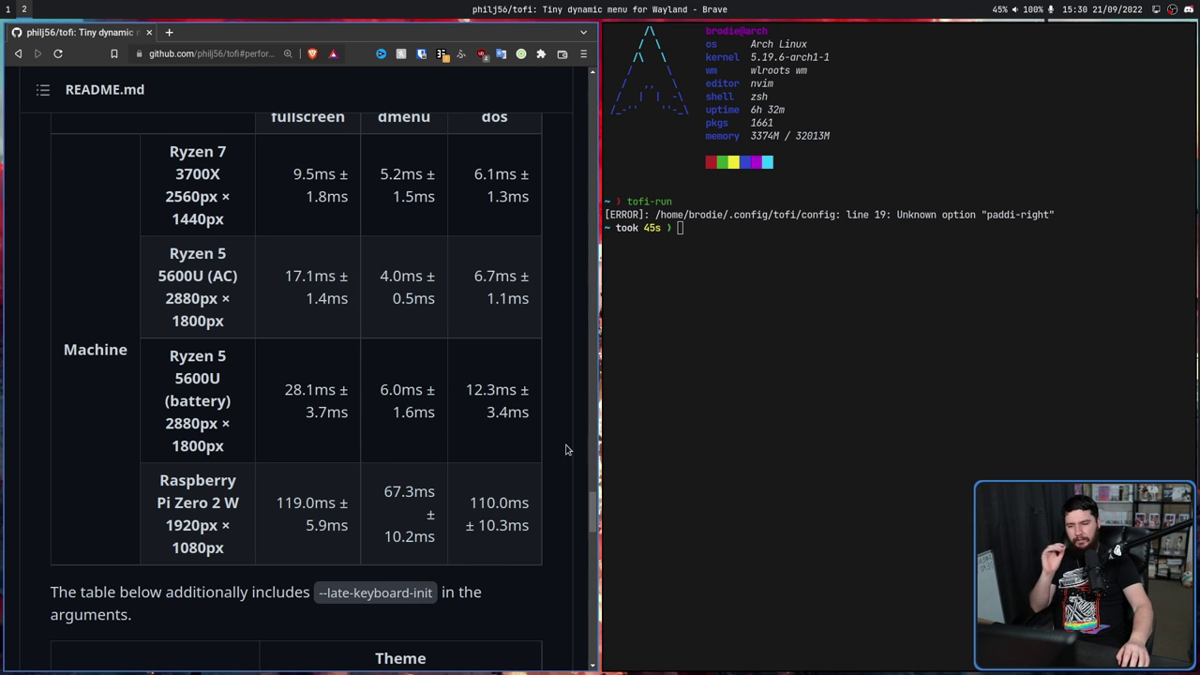
Step: Go back to the theme examples in the README in Brave, open themes/dmenu and examine its settings
scroll(581, 478, "up", 15)
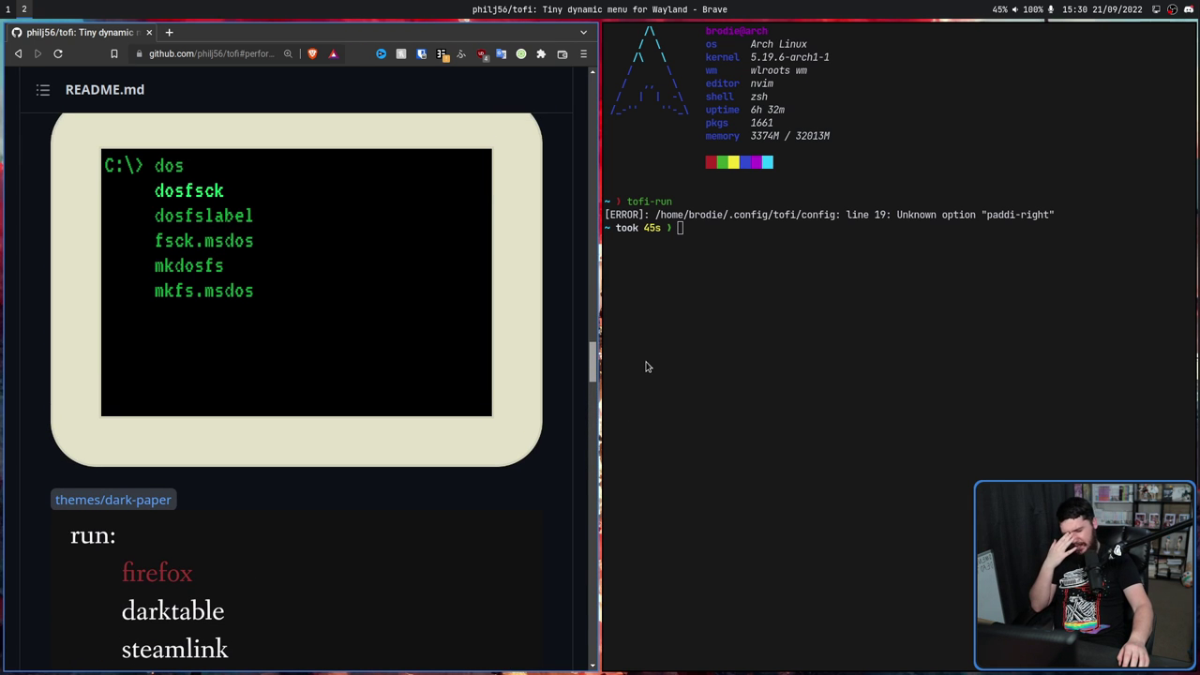
scroll(646, 316, "down", 4)
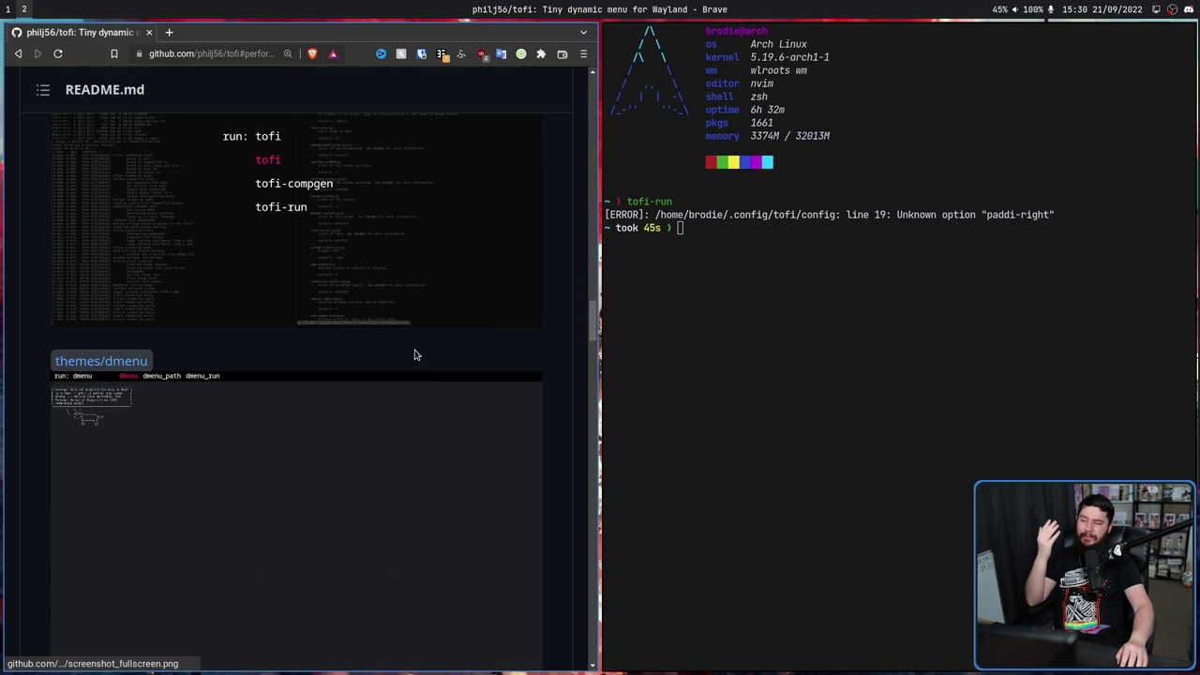
scroll(384, 389, "down", 1)
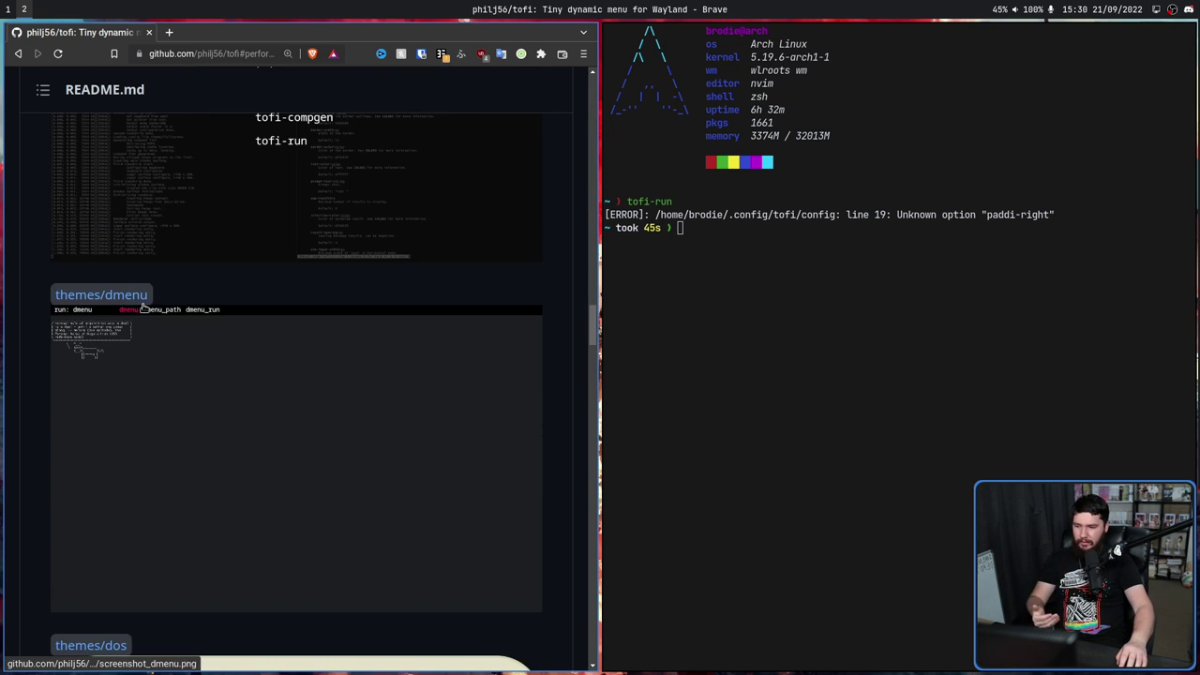
left_click(133, 297)
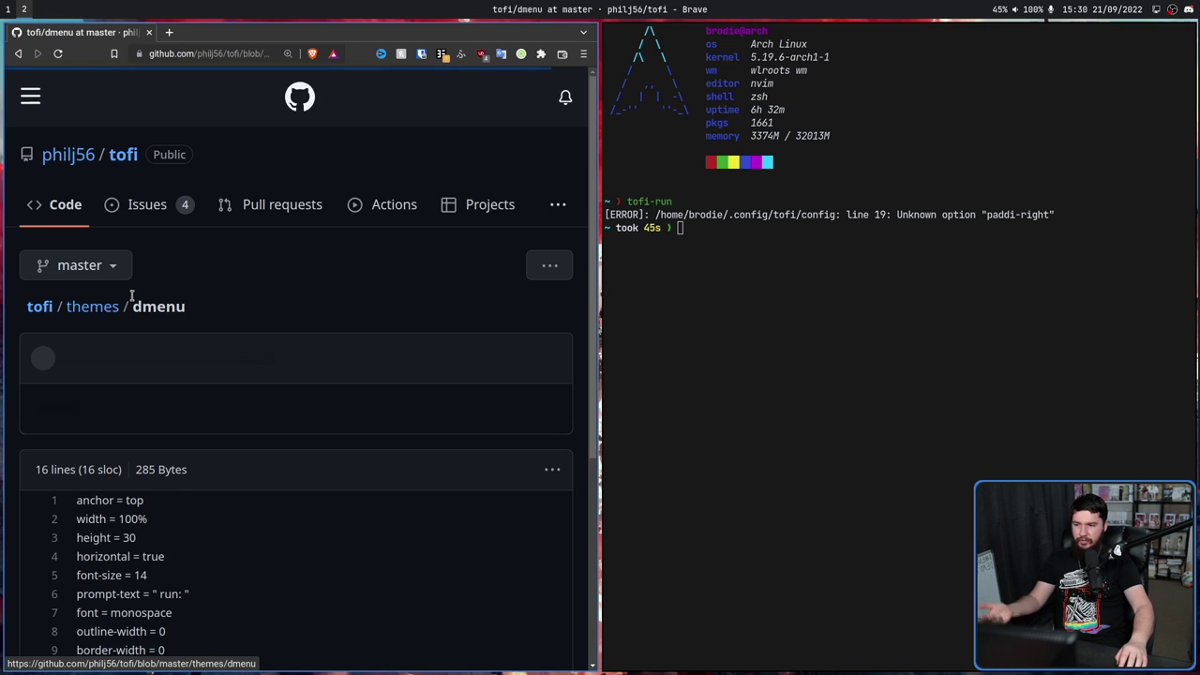
scroll(304, 375, "down", 3)
scroll(281, 403, "down", 1)
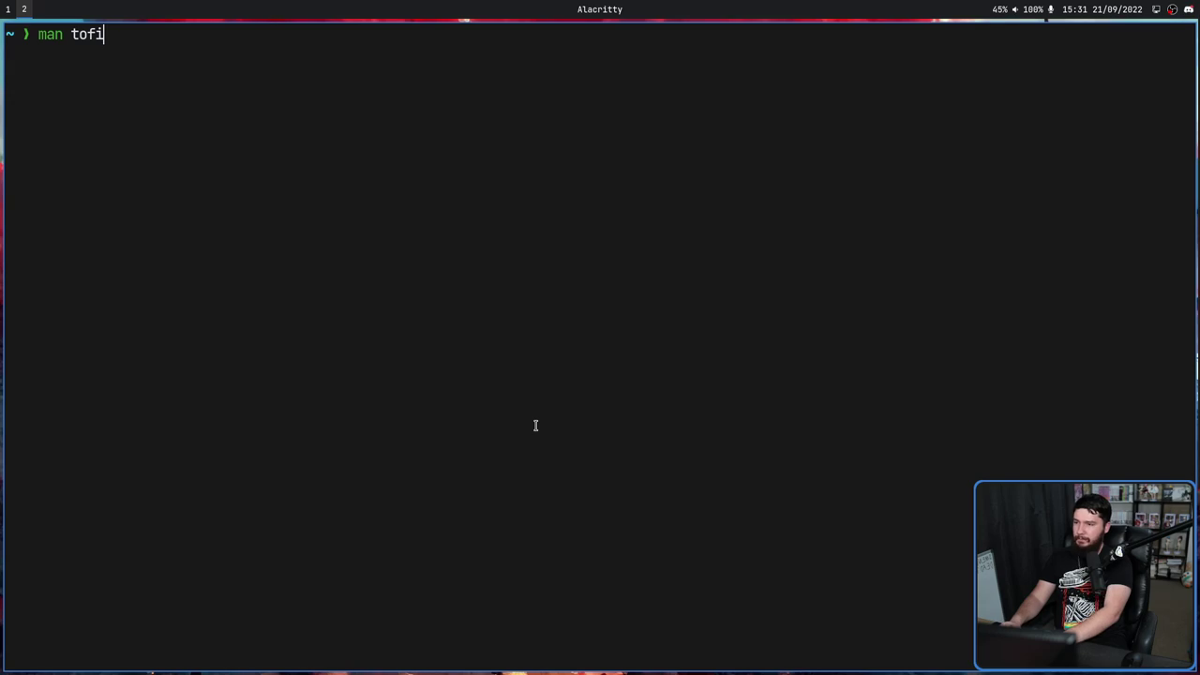
Step: Open the manual page with man tofi.5 in the terminal and examine the drun, keyboard and font options
type(".5")
key("Return")
scroll(539, 422, "down", 8)
scroll(542, 419, "down", 10)
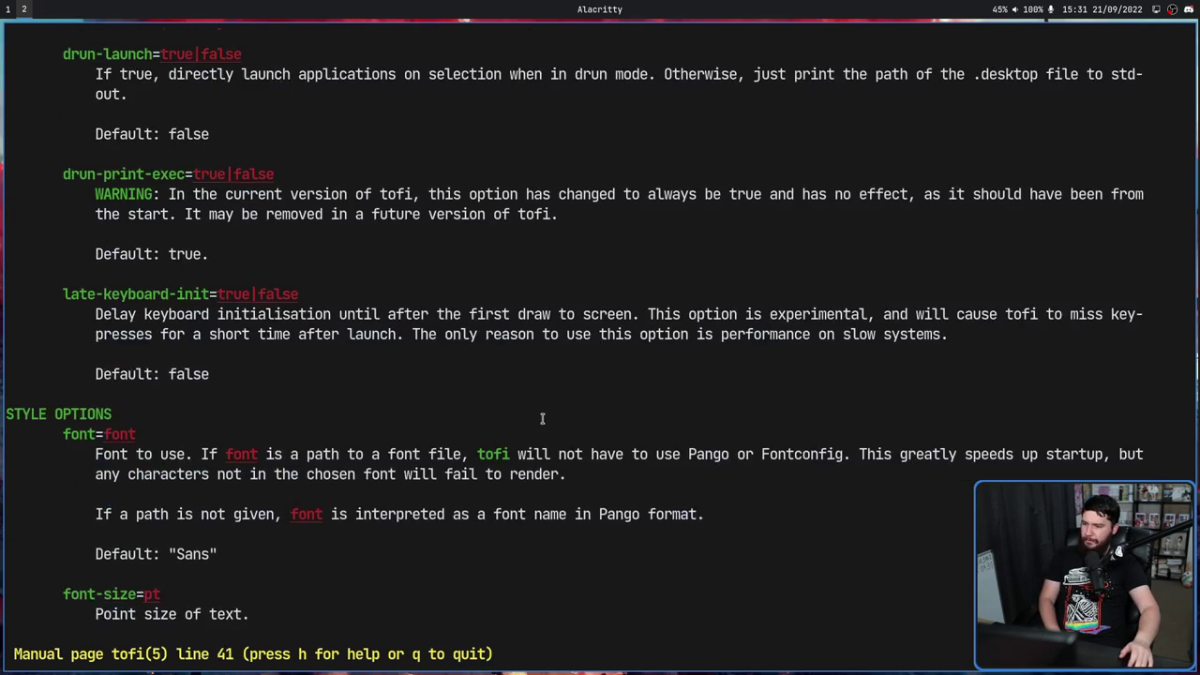
scroll(545, 410, "up", 2)
scroll(544, 409, "up", 1)
Step: Examine the remaining style options in the tofi manual page, through the COLORS and PERCENTAGE VALUES sections
scroll(582, 412, "down", 12)
scroll(581, 417, "down", 3)
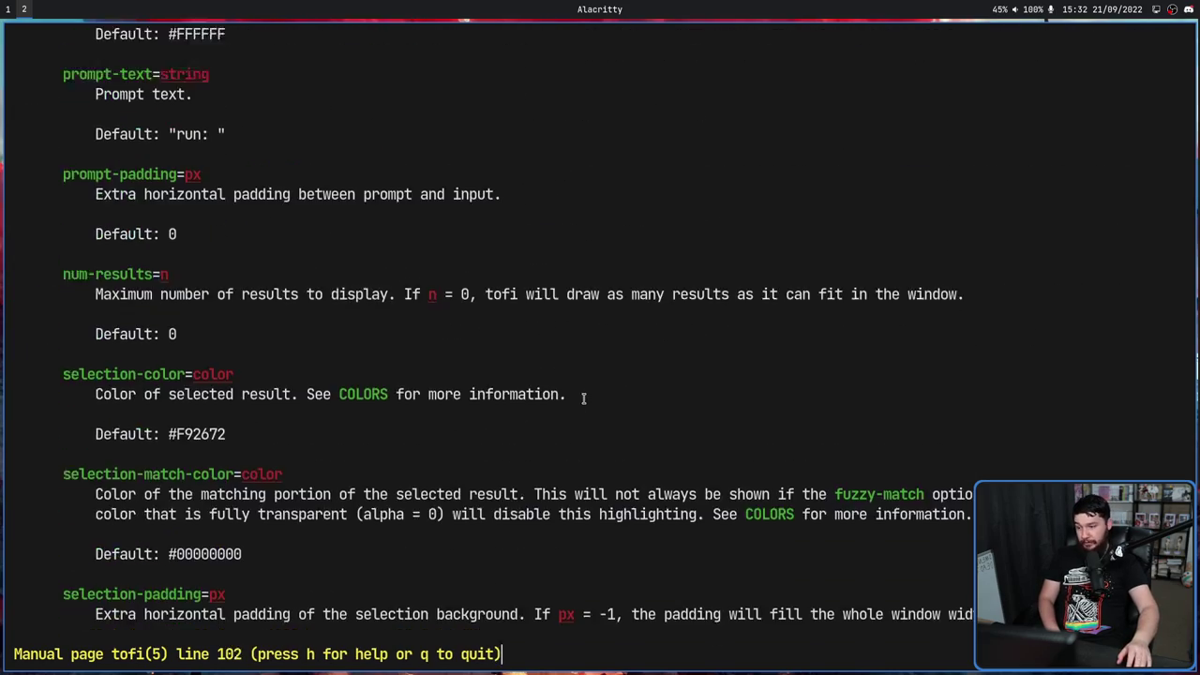
scroll(583, 399, "down", 16)
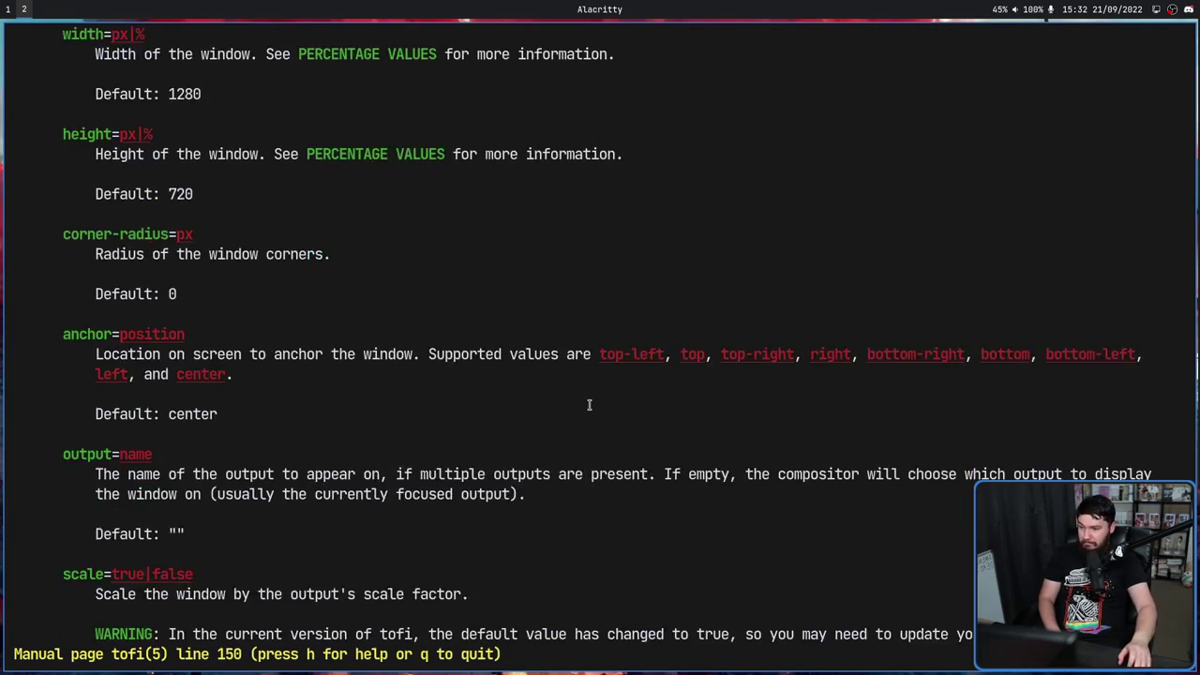
scroll(589, 405, "down", 12)
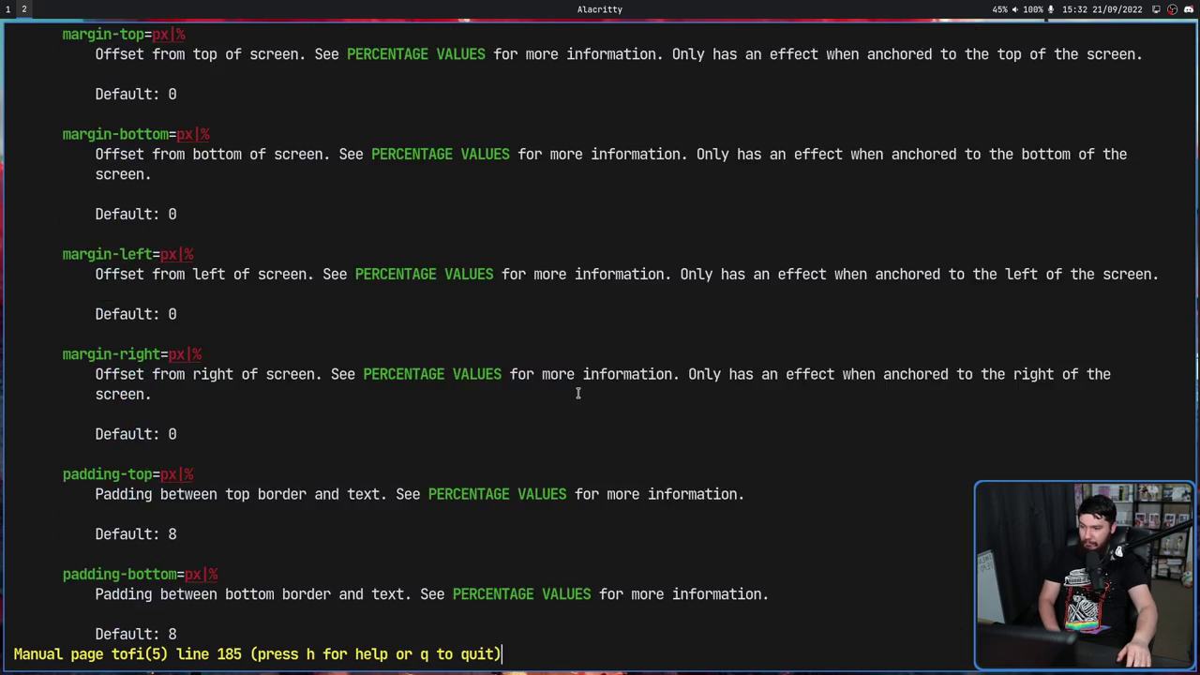
scroll(580, 393, "down", 10)
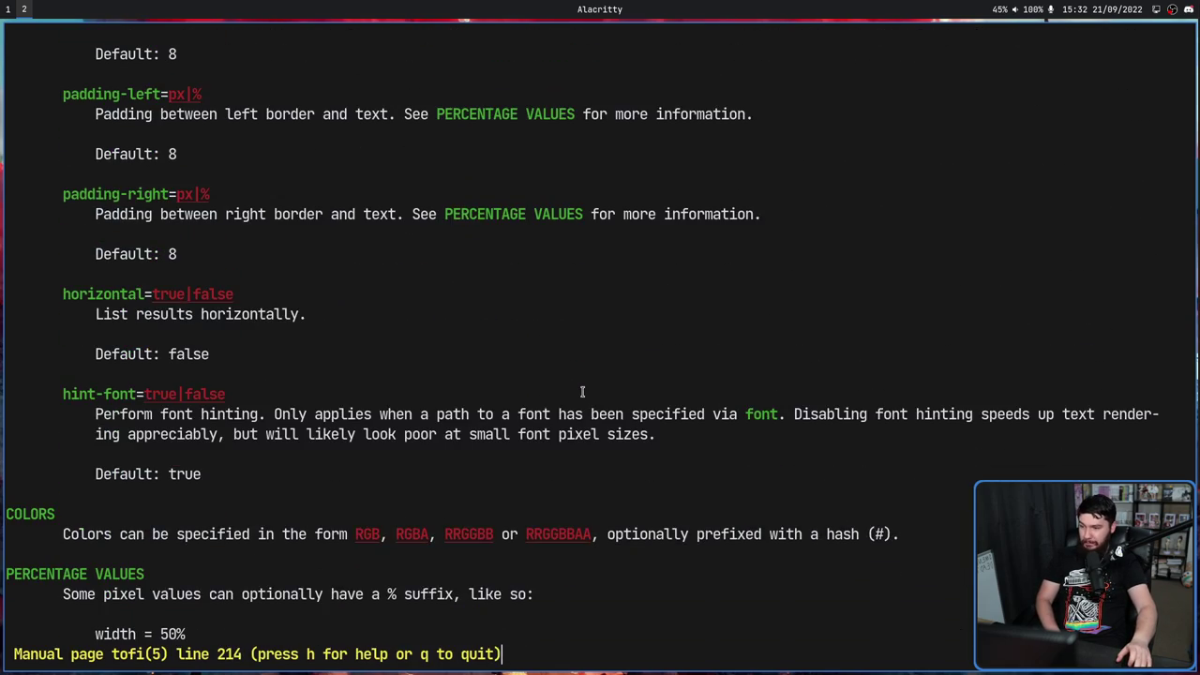
scroll(581, 392, "down", 2)
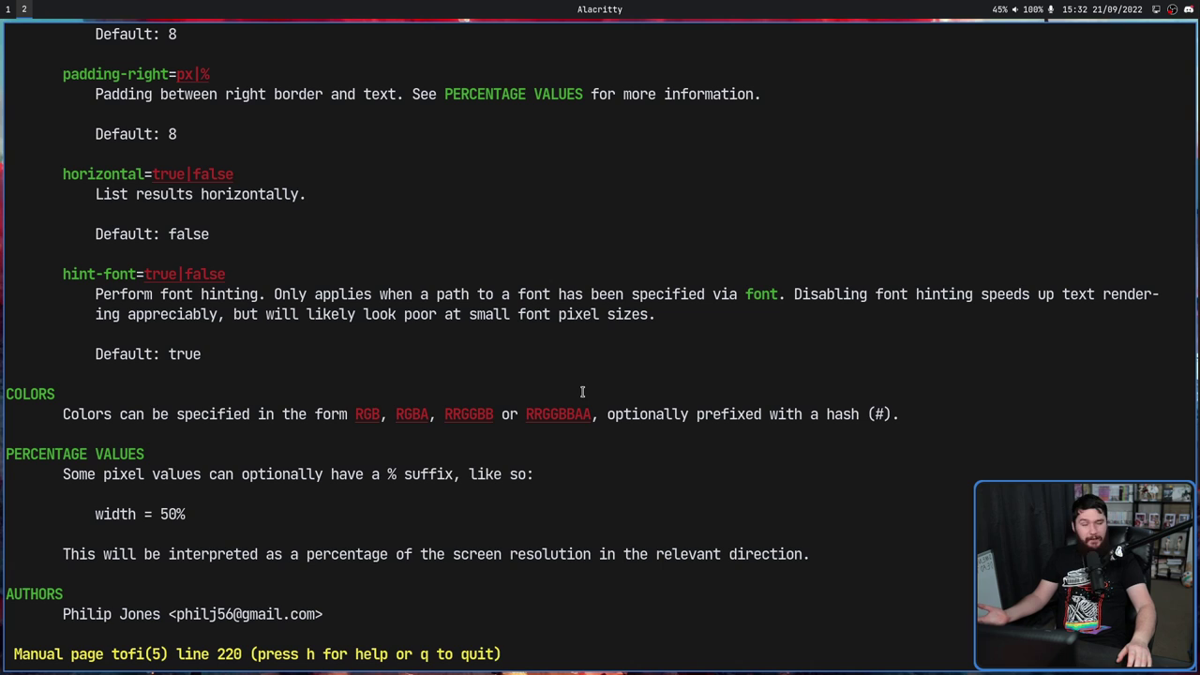